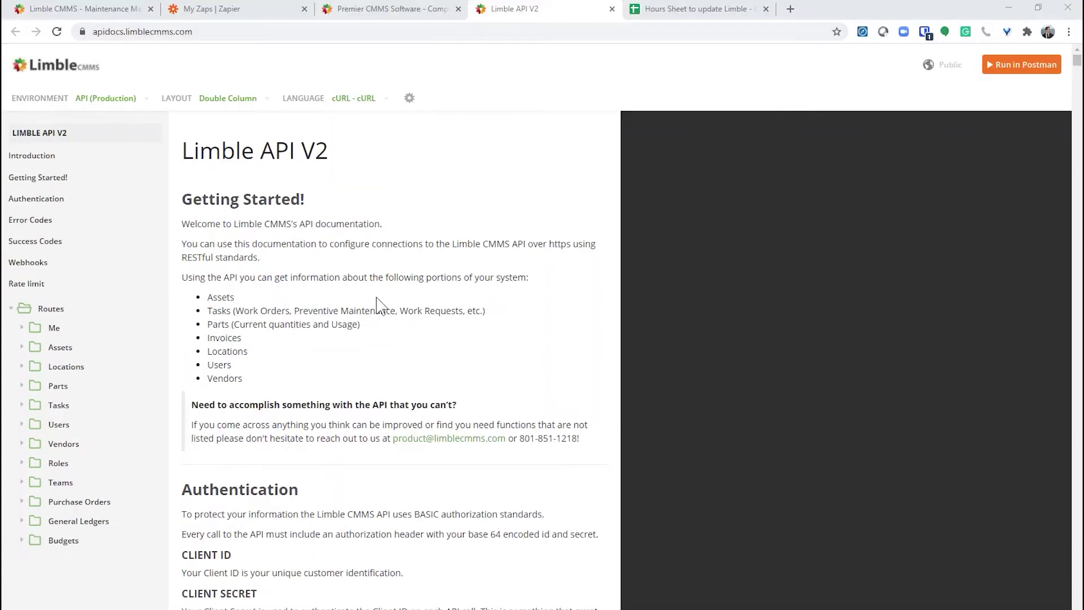
# Step: Open Limble's API Documentation from Resources and expand its Routes list (Assets, Locations, Parts, Tasks, Budgets)
pyautogui.click(397, 9)
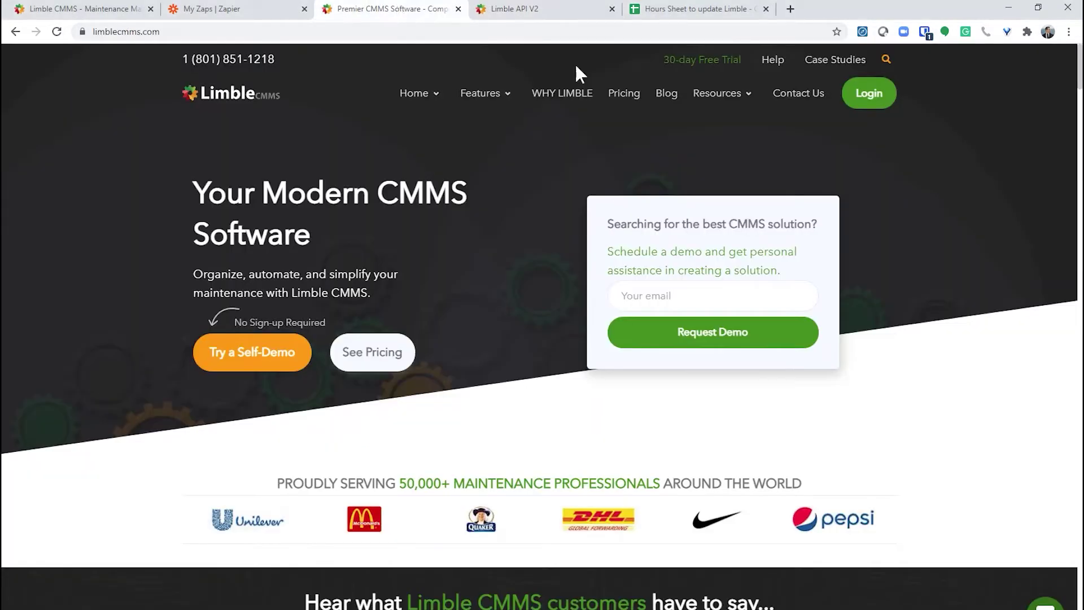
pyautogui.moveTo(703, 99)
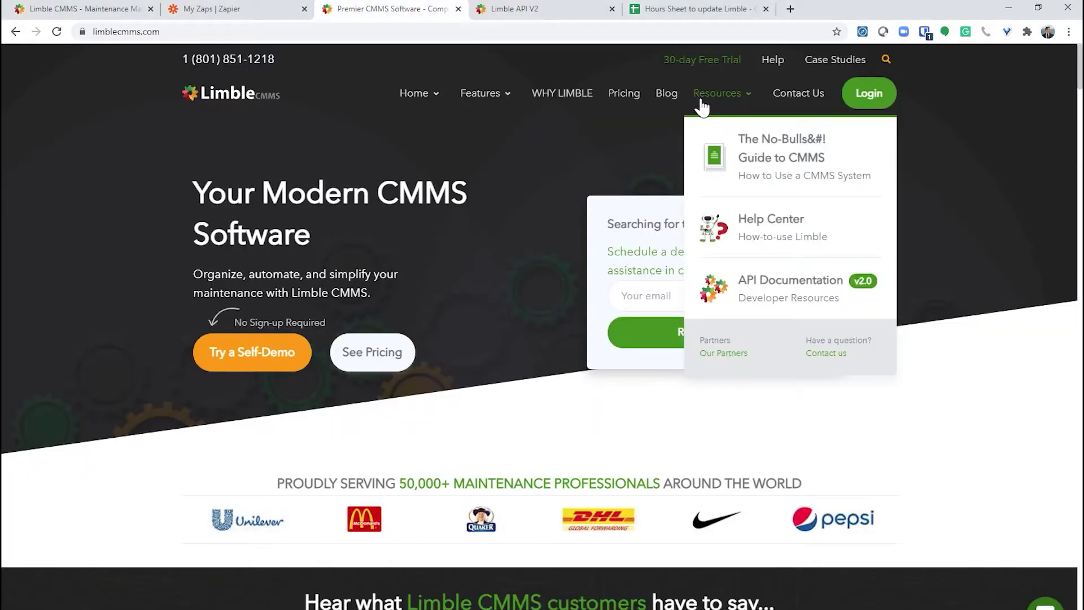
pyautogui.click(747, 283)
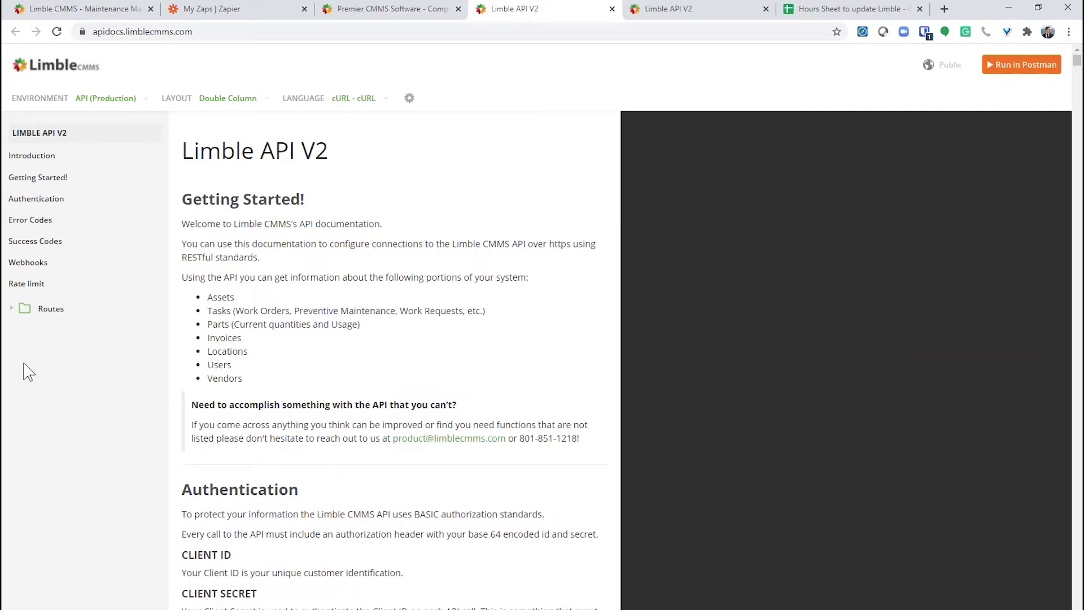
pyautogui.click(12, 311)
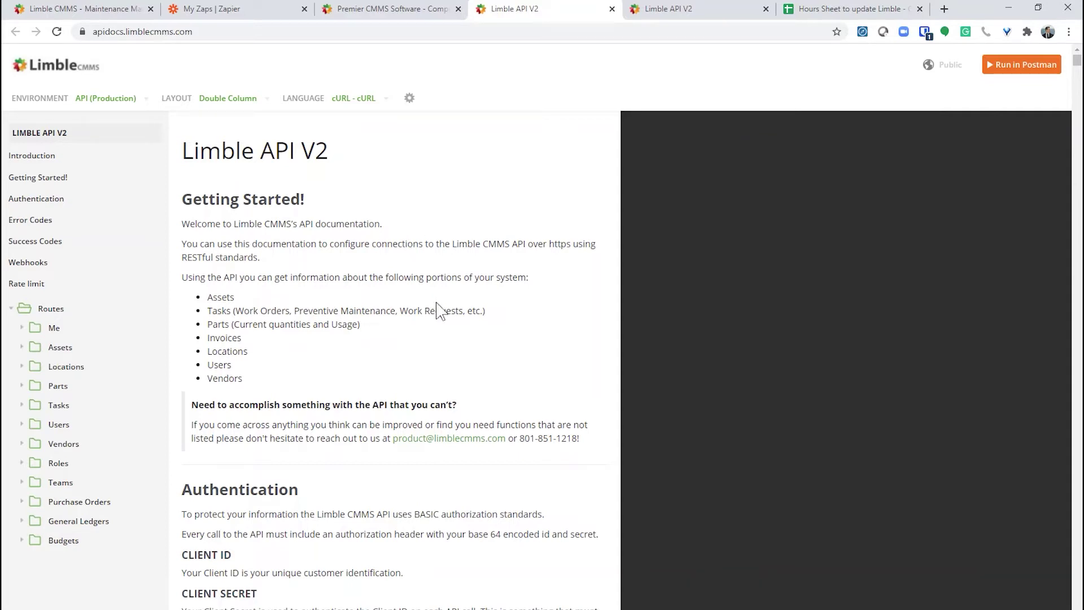
# Step: Show Limble's API Settings via Advanced Settings > Configuration, then return to Zapier's zaps
pyautogui.click(96, 10)
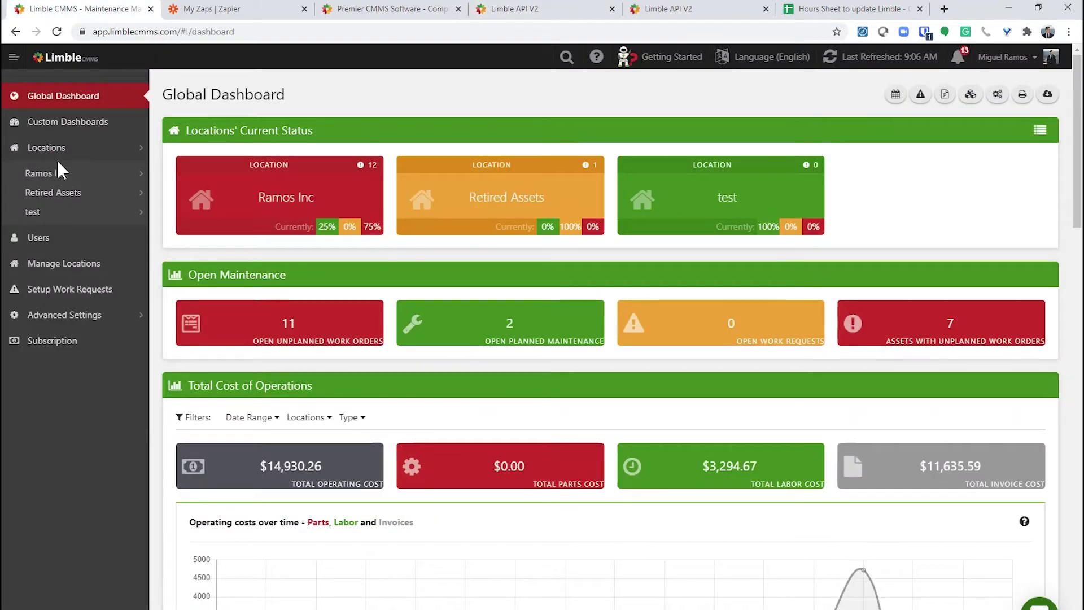
pyautogui.click(100, 321)
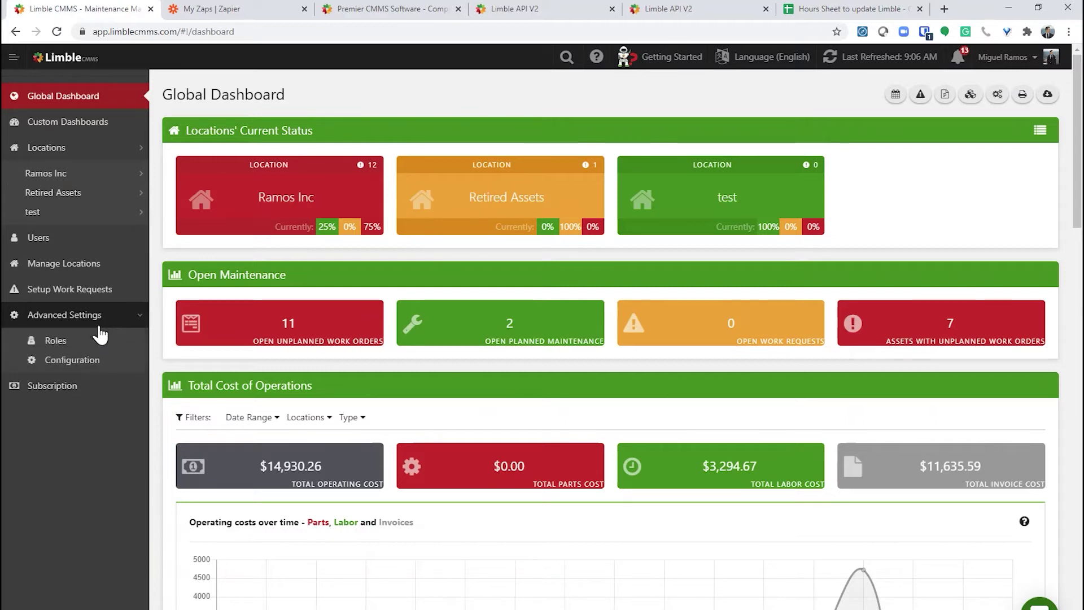
pyautogui.click(37, 363)
pyautogui.scroll(-20, 397, 429)
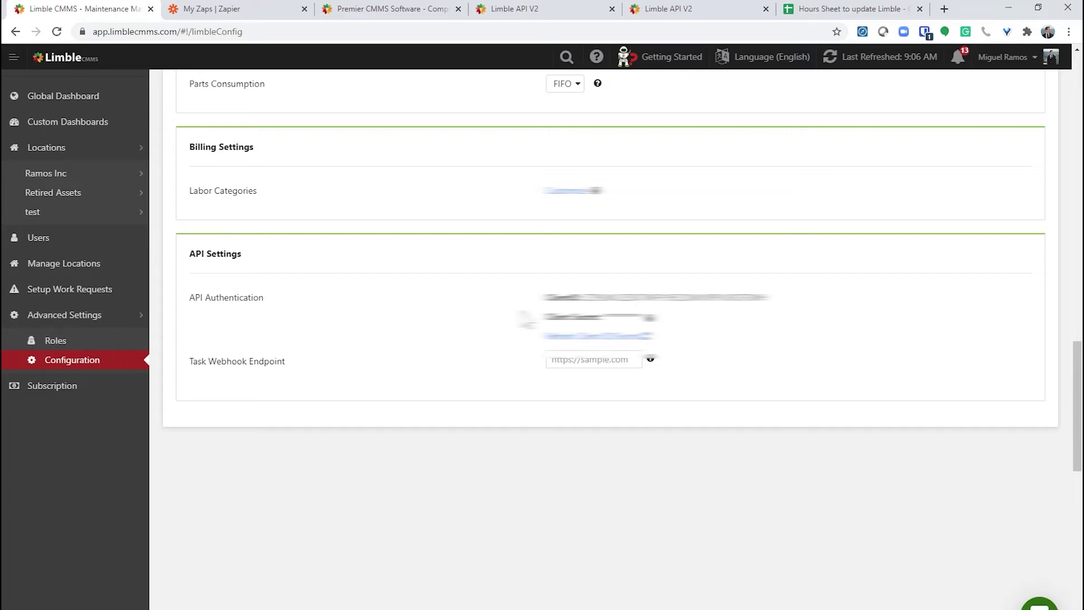
pyautogui.click(246, 13)
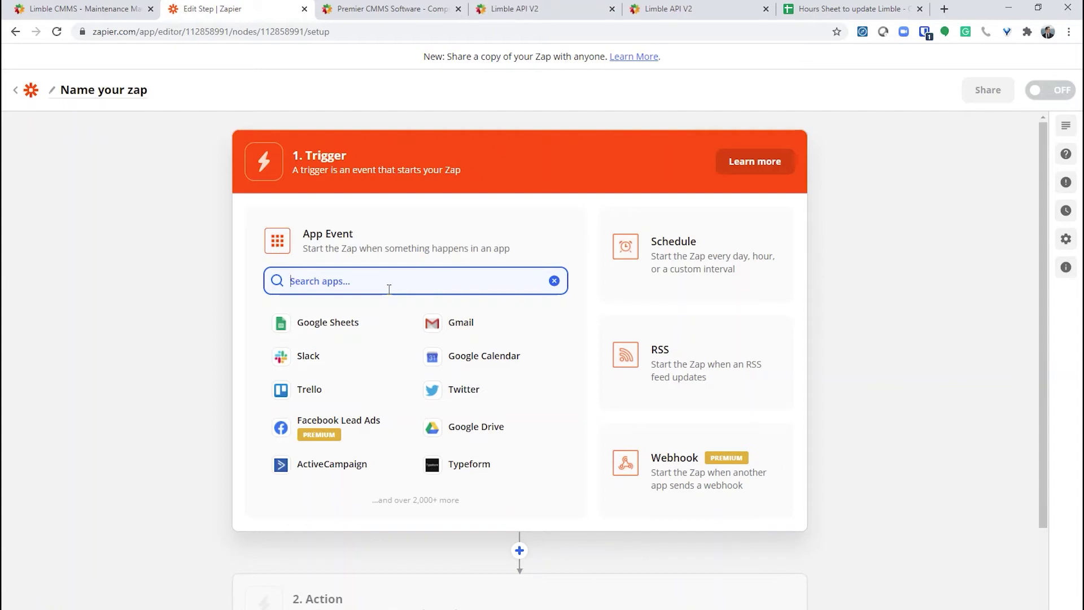
# Step: Clear the 'qui' app search and pick Google Sheets as the trigger app
pyautogui.write('qui')
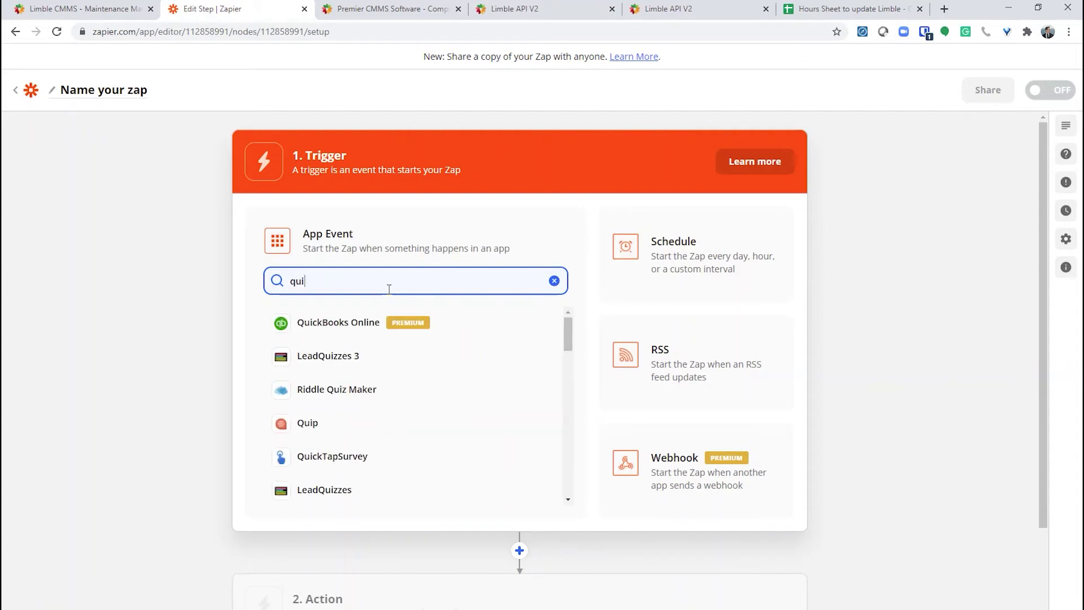
pyautogui.press('BackSpace')
pyautogui.press('BackSpace')
pyautogui.press('BackSpace')
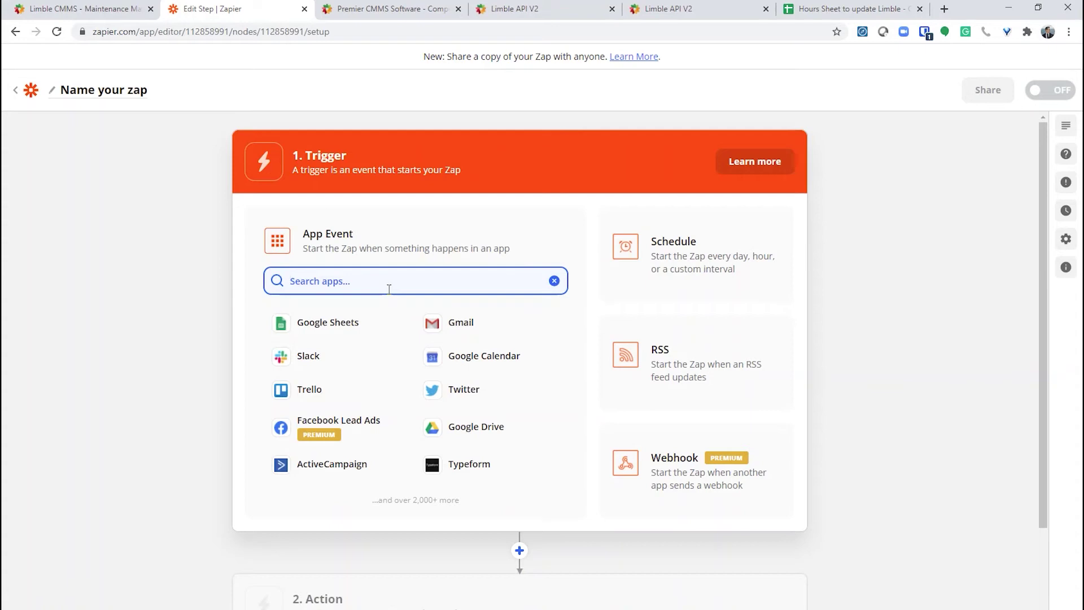
pyautogui.click(365, 326)
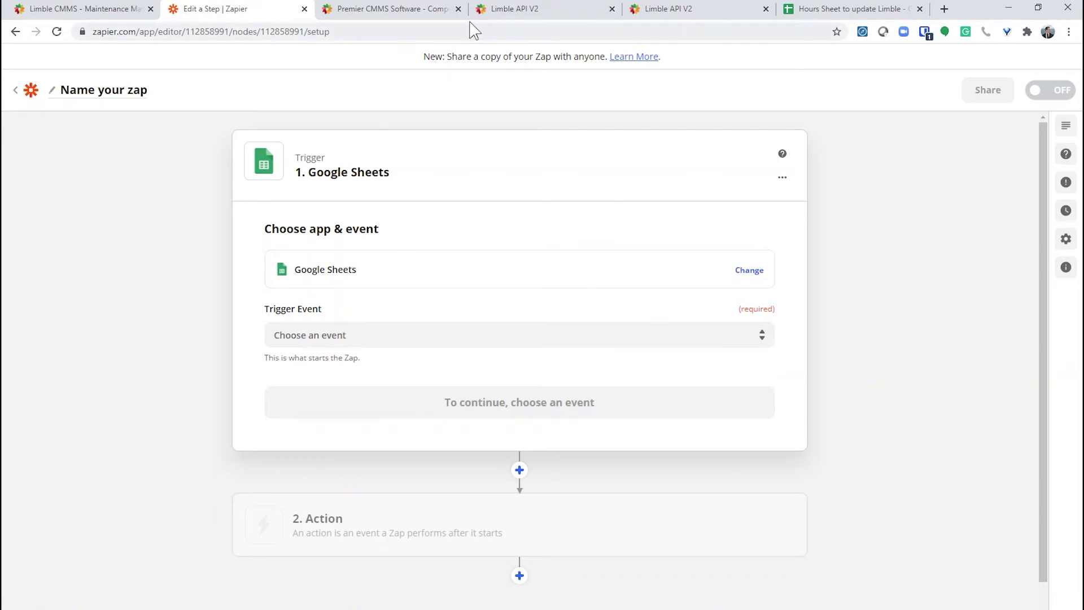
pyautogui.click(63, 13)
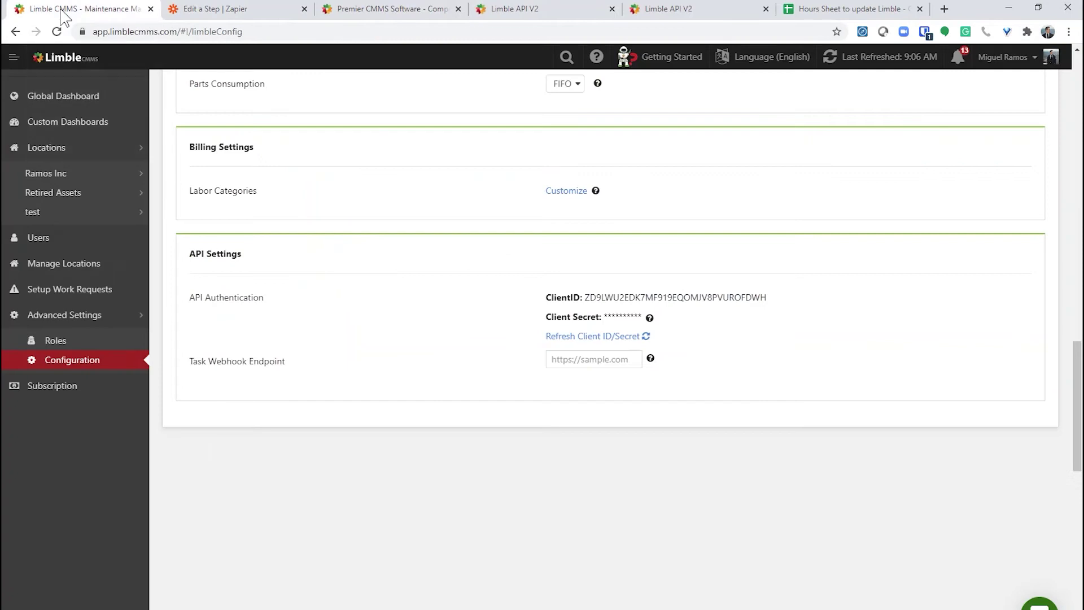
# Step: Open the test location's Assets list, where Forklift - 001 shows Hour Meter 0
pyautogui.click(88, 214)
pyautogui.click(103, 255)
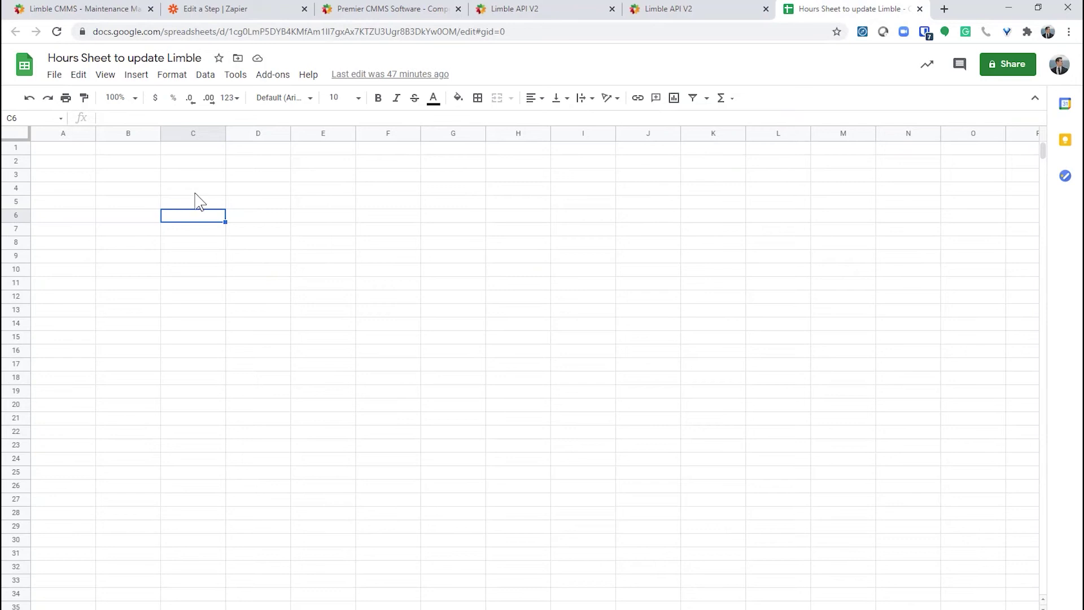
pyautogui.click(97, 11)
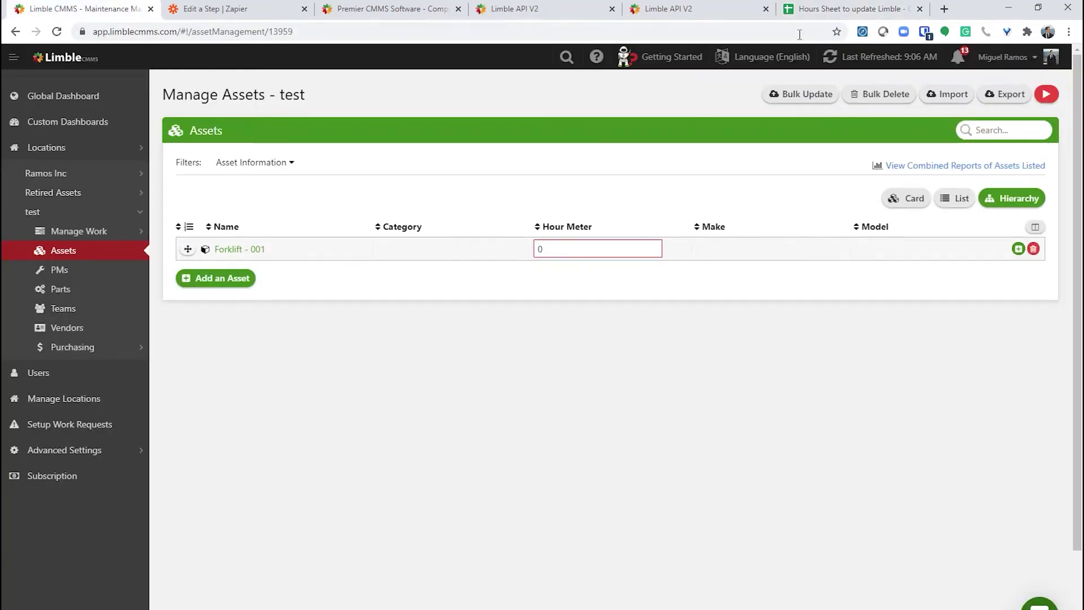
# Step: Enter the header 'Hours' in cell B1 of the Hours Sheet
pyautogui.click(830, 9)
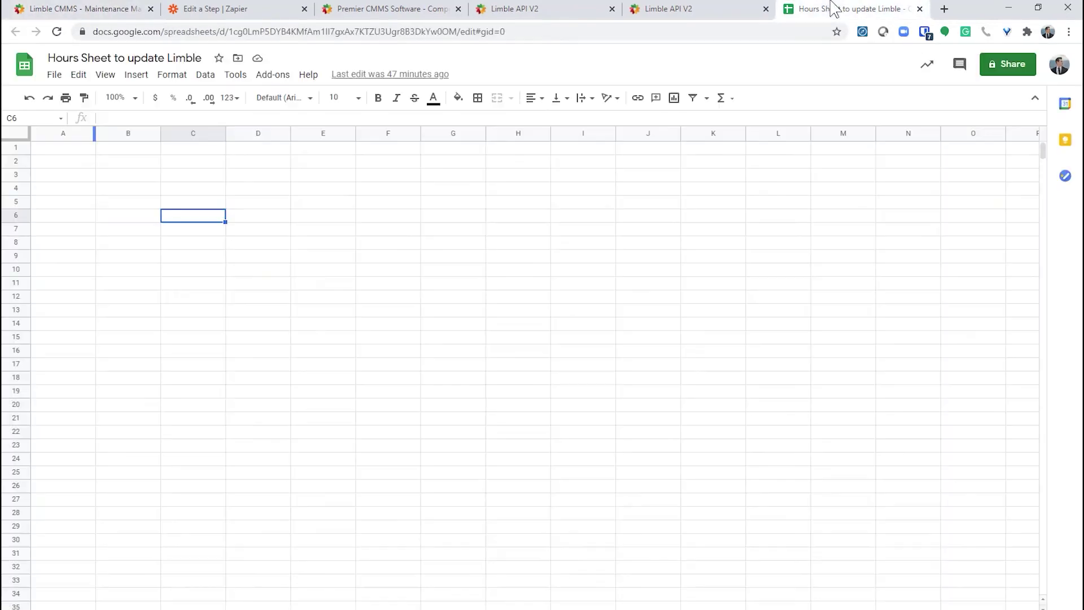
pyautogui.click(125, 152)
pyautogui.write('Hours')
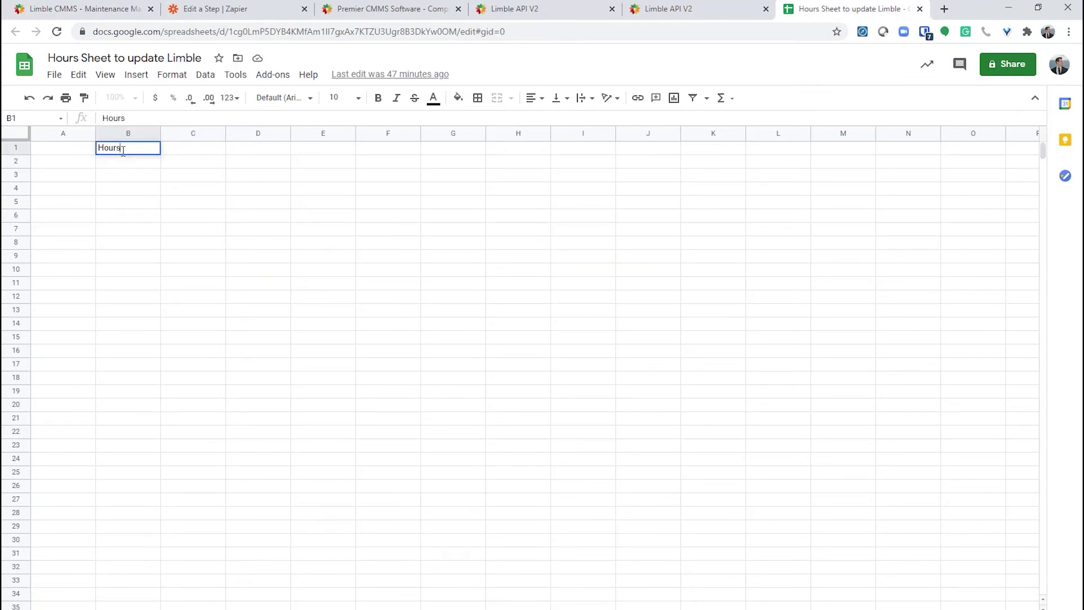
pyautogui.click(274, 10)
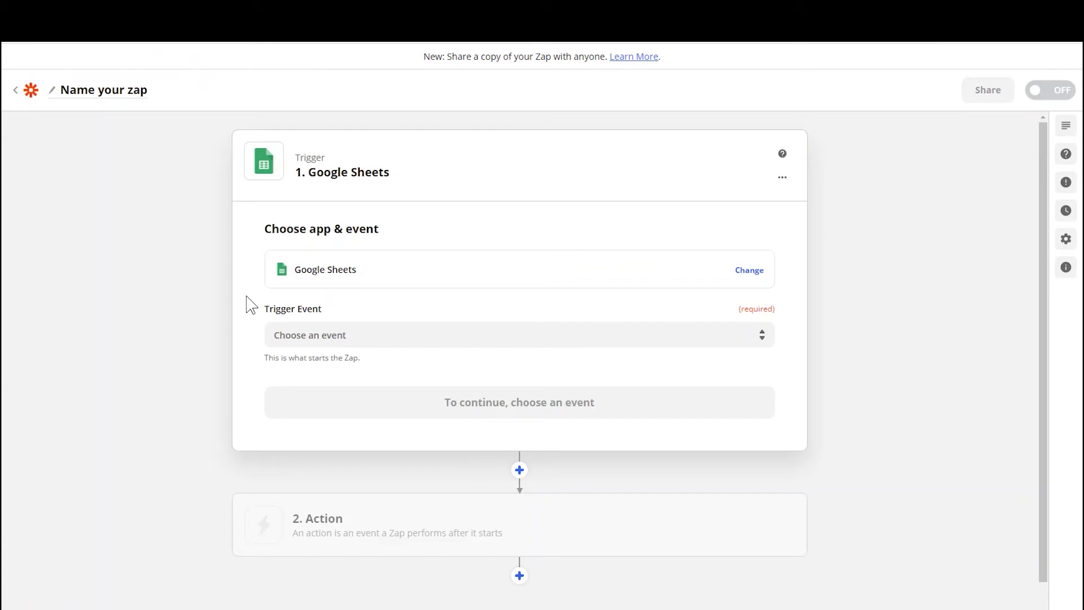
# Step: Choose New or Updated Spreadsheet Row (Team Drive) as the Google Sheets trigger event
pyautogui.click(466, 337)
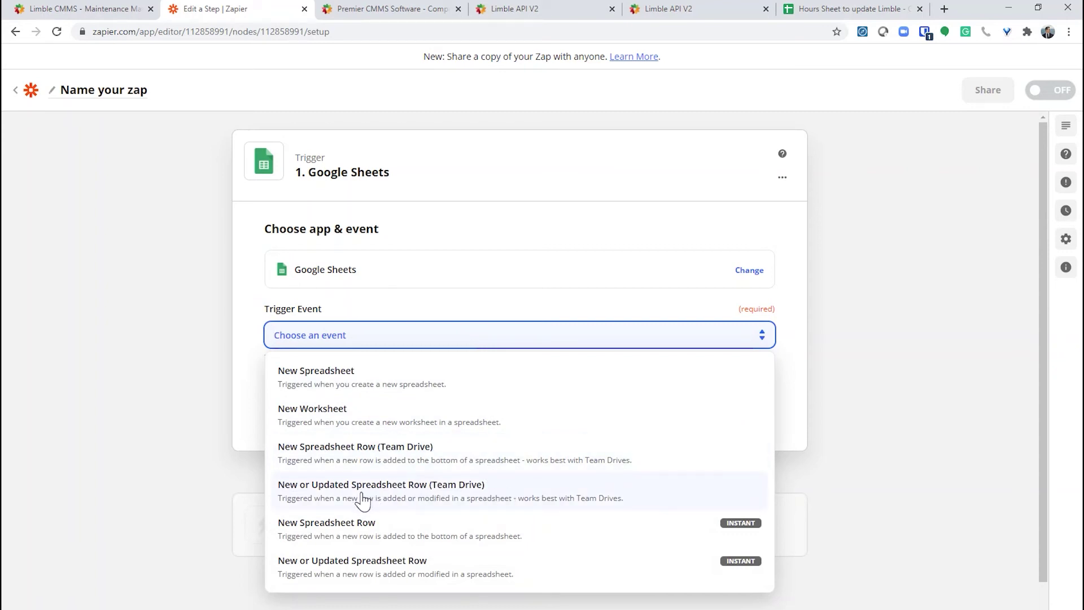
pyautogui.click(402, 497)
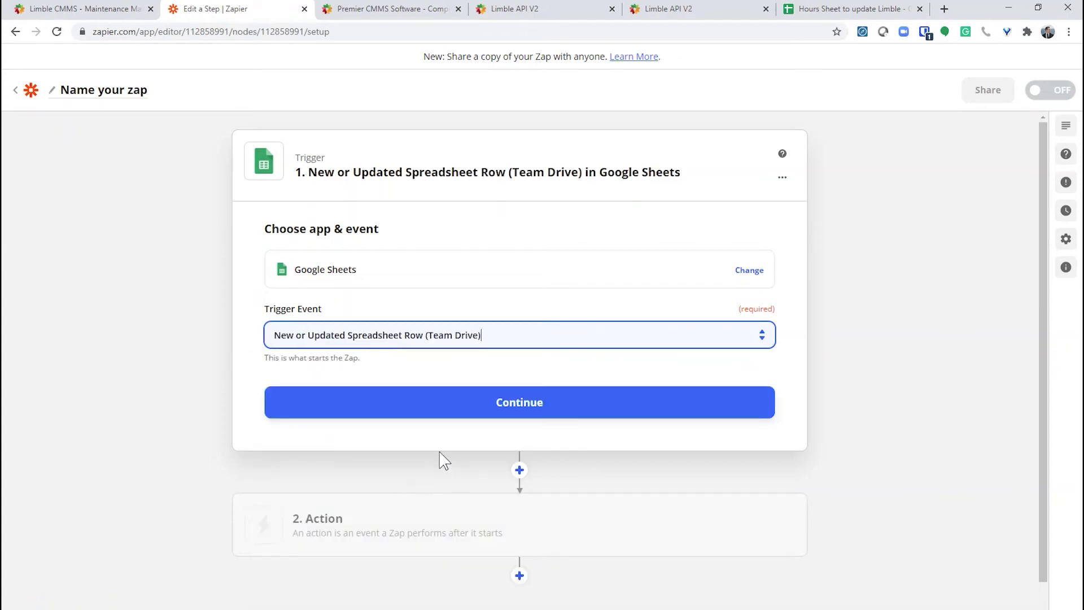
pyautogui.click(450, 416)
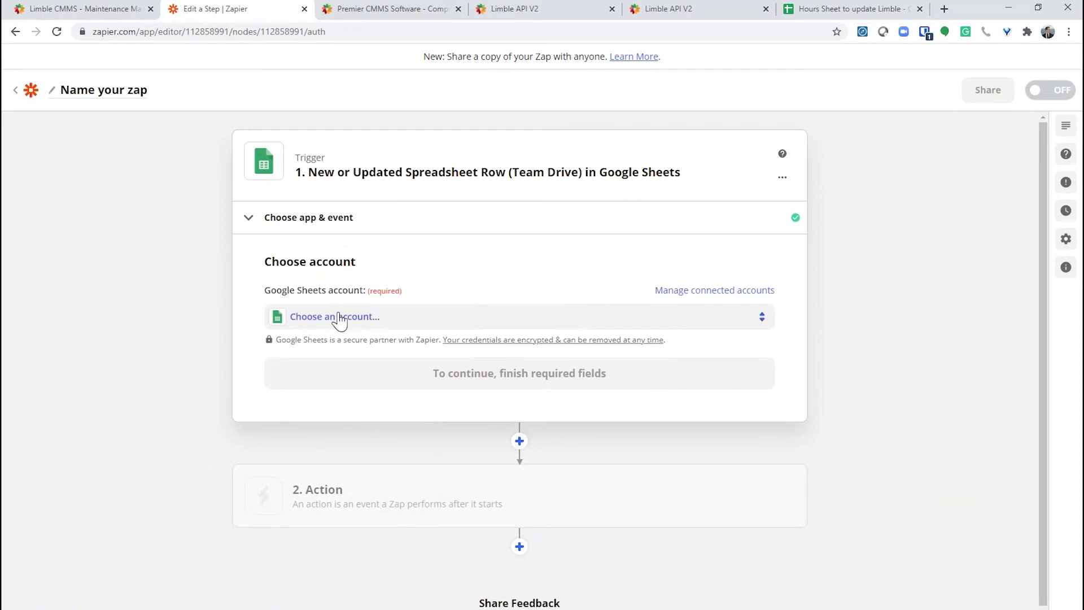
# Step: Connect the existing Google Sheets account and continue to trigger setup
pyautogui.click(338, 319)
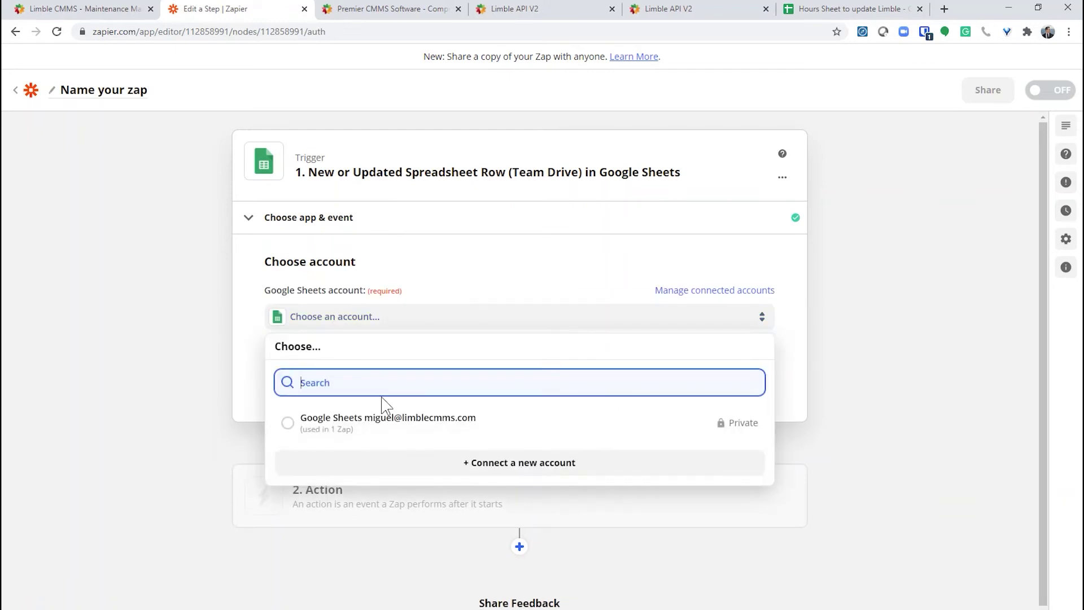
pyautogui.click(390, 427)
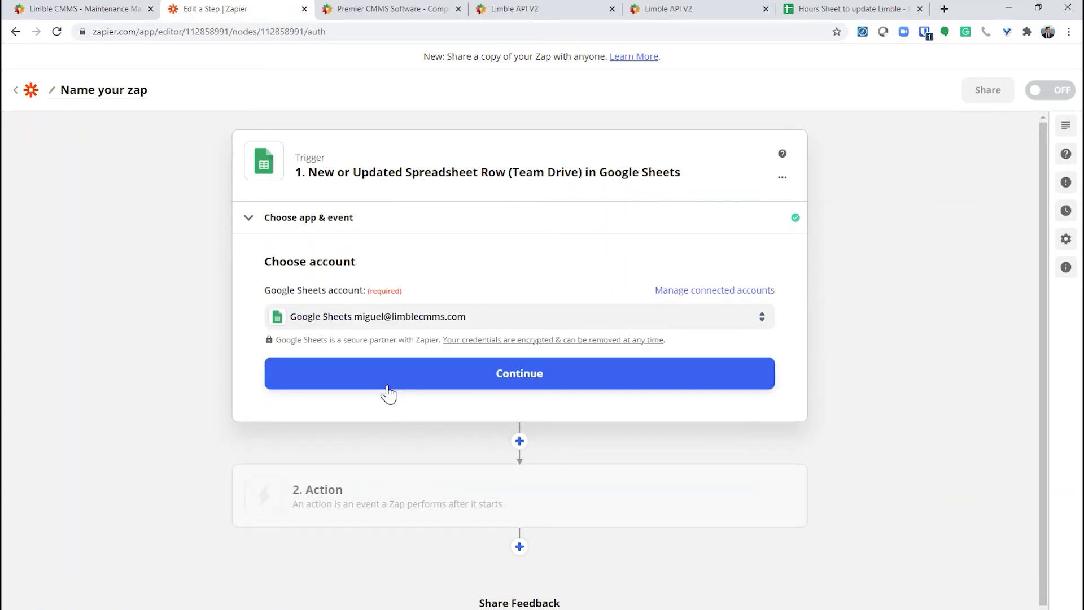
pyautogui.click(382, 374)
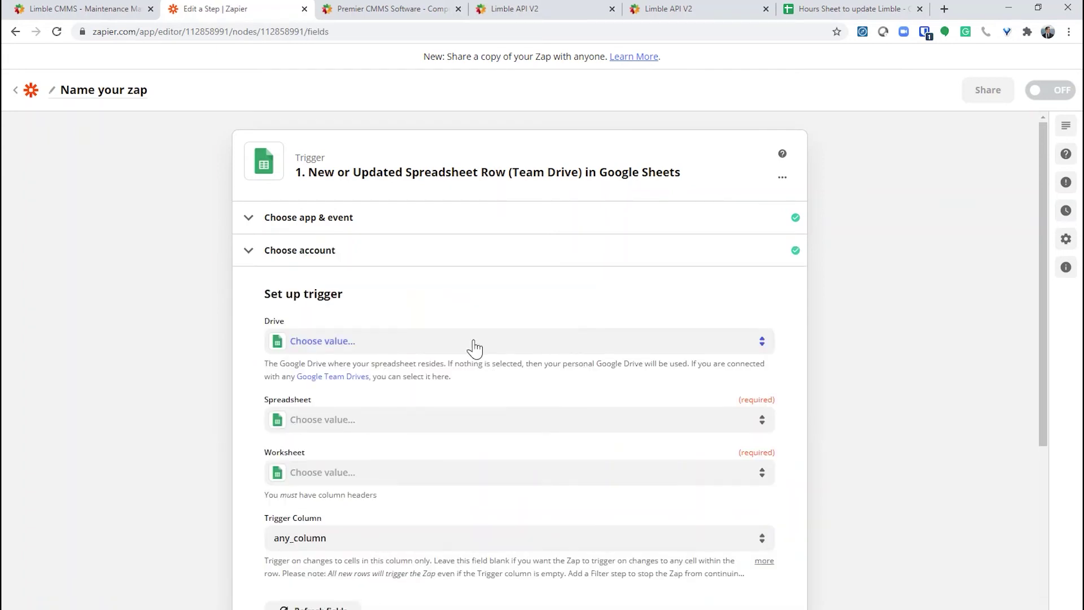
# Step: Point the trigger at My Google Drive, spreadsheet Hours Sheet to update Limble, worksheet Sheet1
pyautogui.click(338, 350)
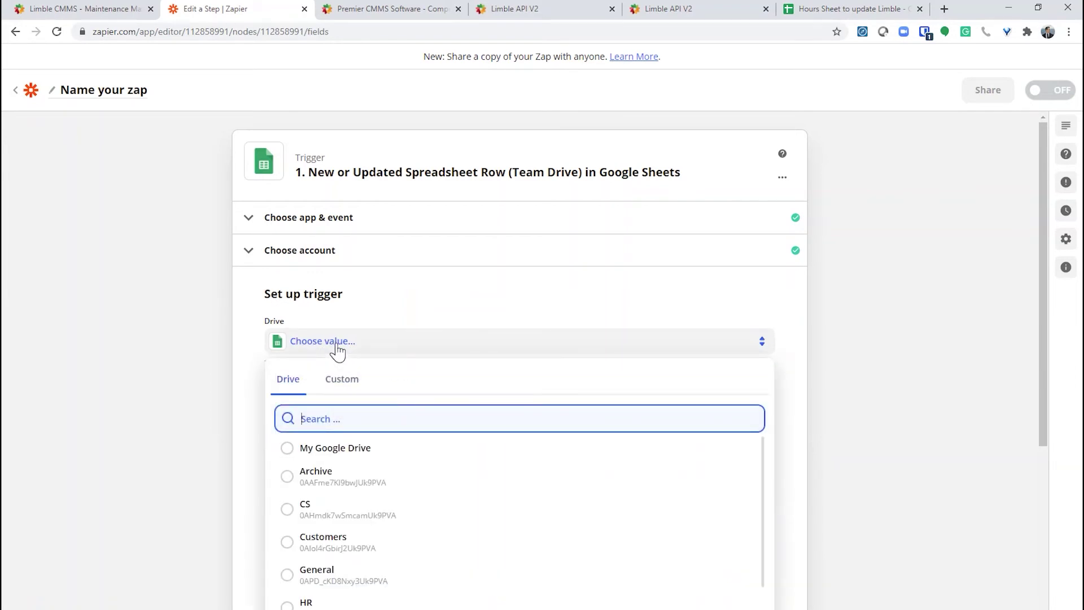
pyautogui.click(289, 449)
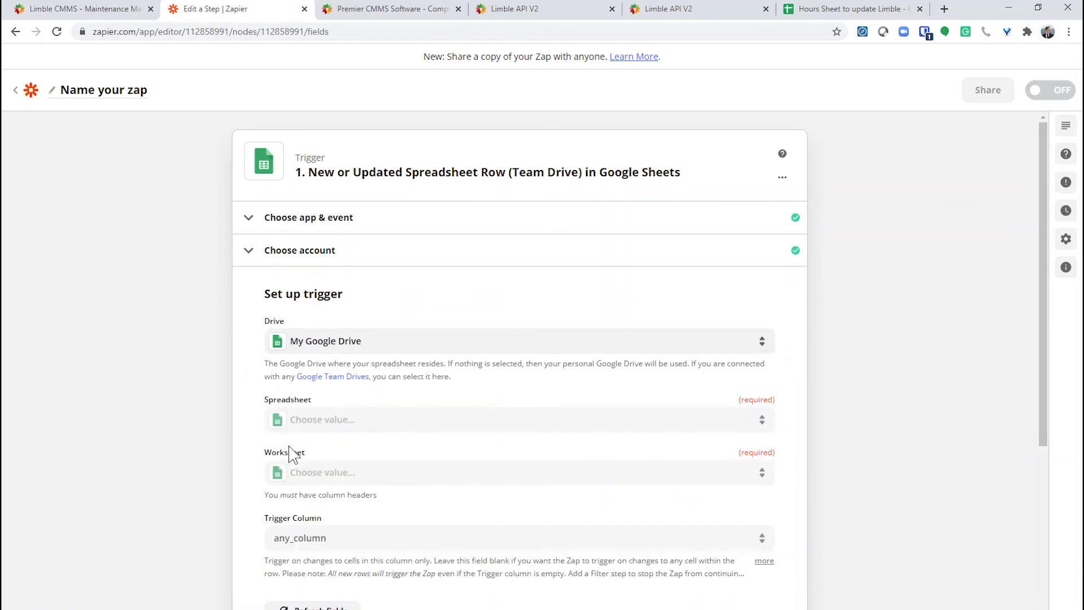
pyautogui.click(407, 415)
pyautogui.write('hou')
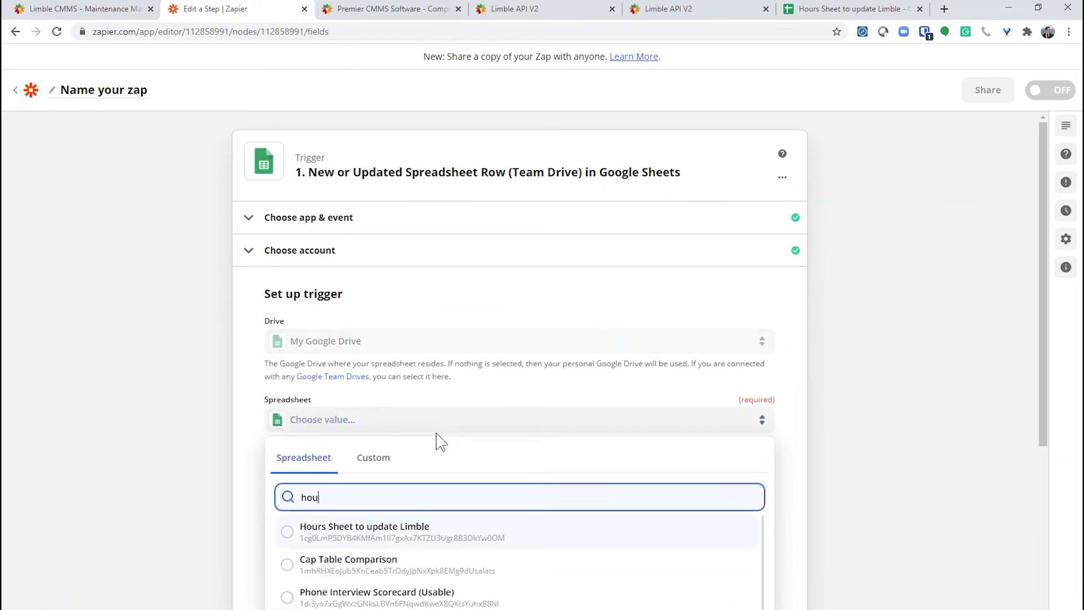
pyautogui.click(417, 533)
pyautogui.click(325, 478)
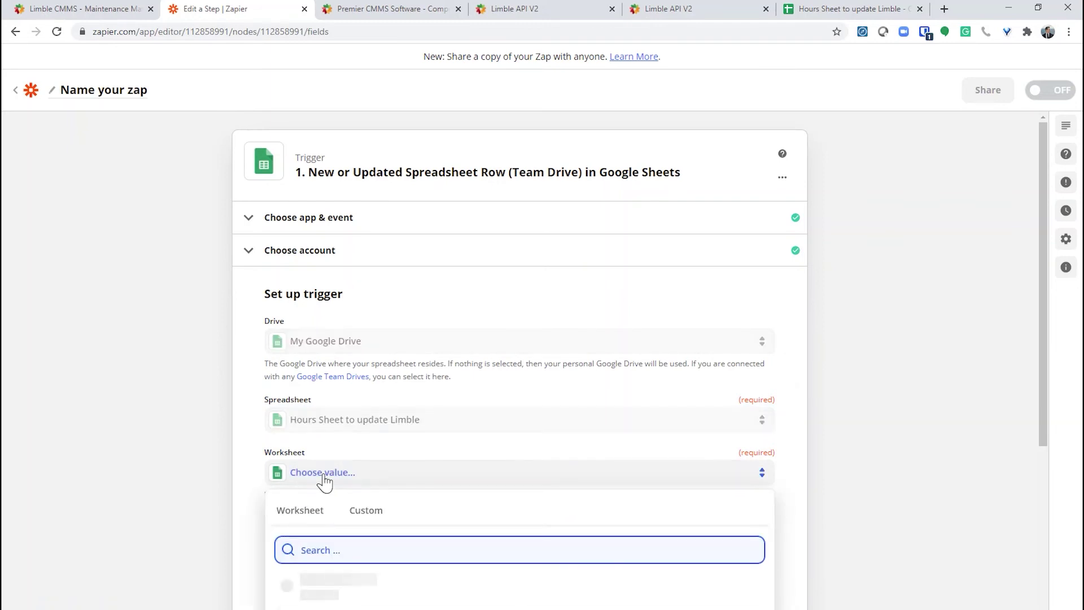
pyautogui.click(287, 588)
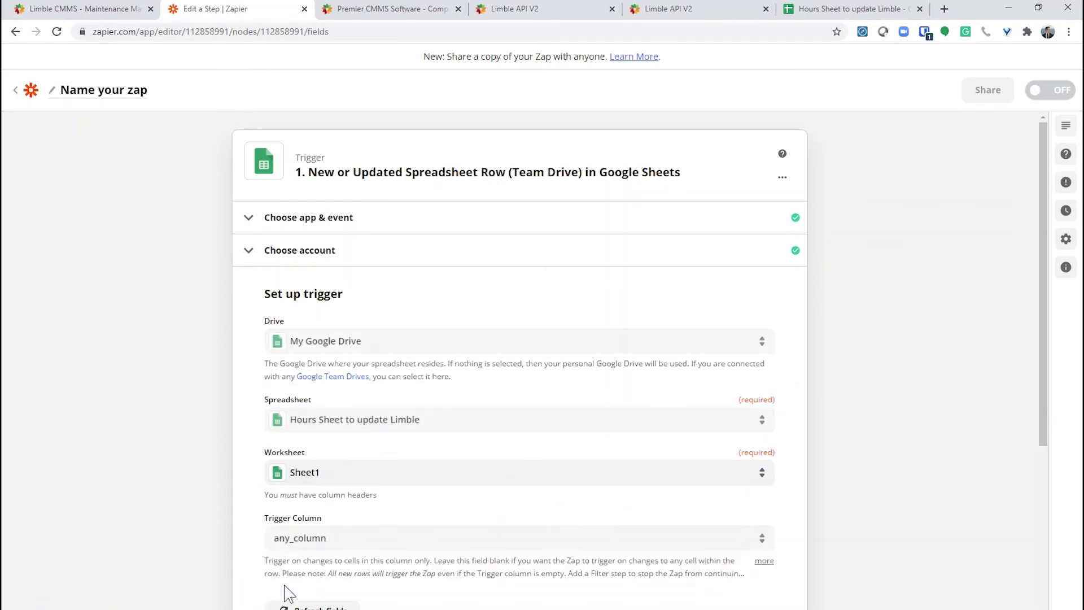
# Step: Review the trigger column choices, keeping any_column as the trigger column
pyautogui.click(835, 13)
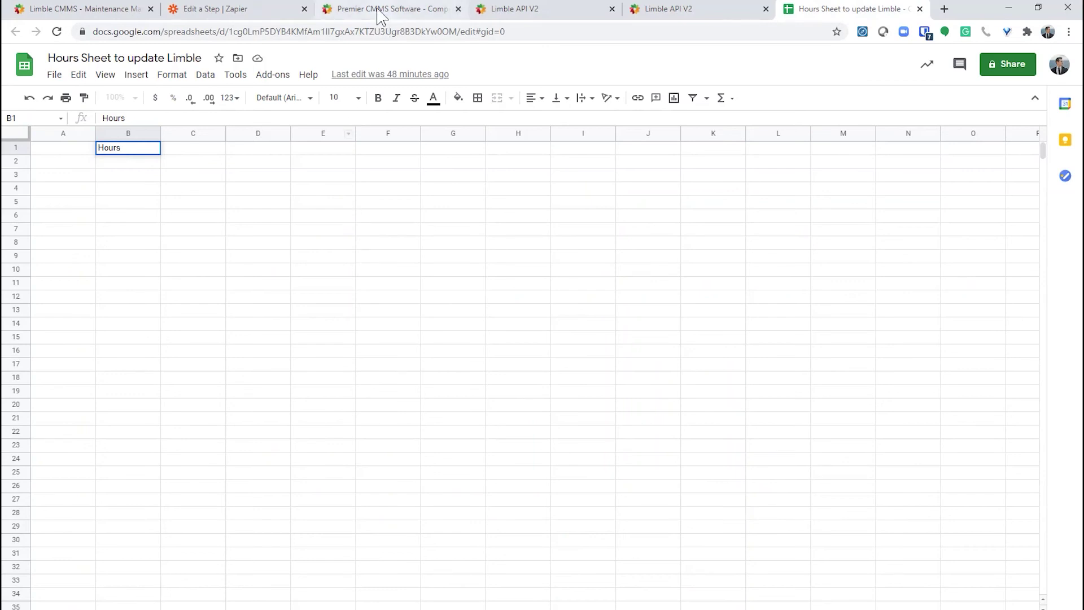
pyautogui.click(285, 13)
pyautogui.scroll(-1, 396, 395)
pyautogui.click(406, 497)
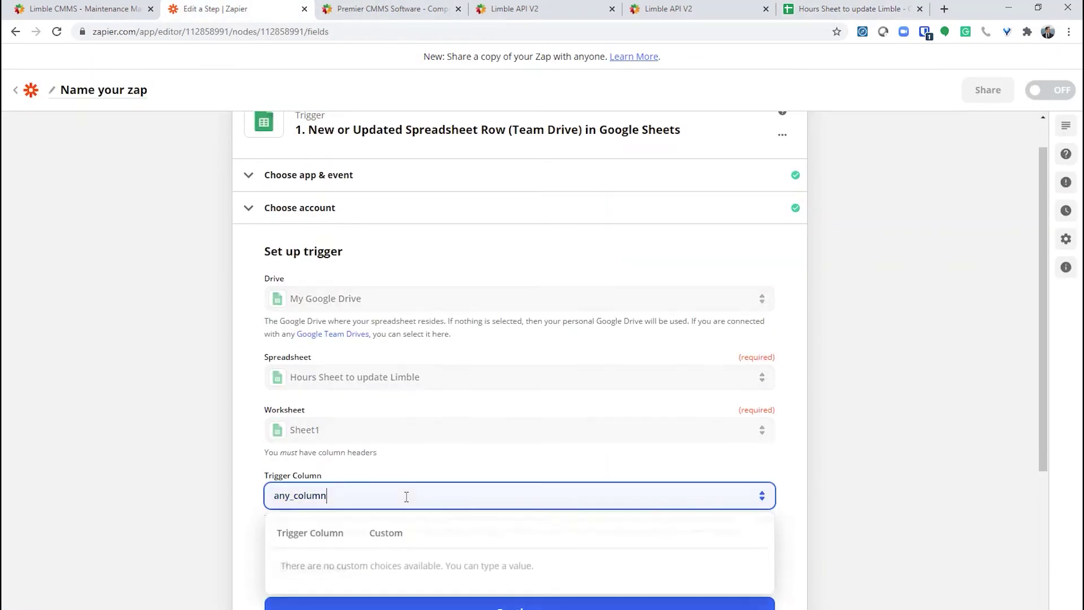
pyautogui.click(399, 534)
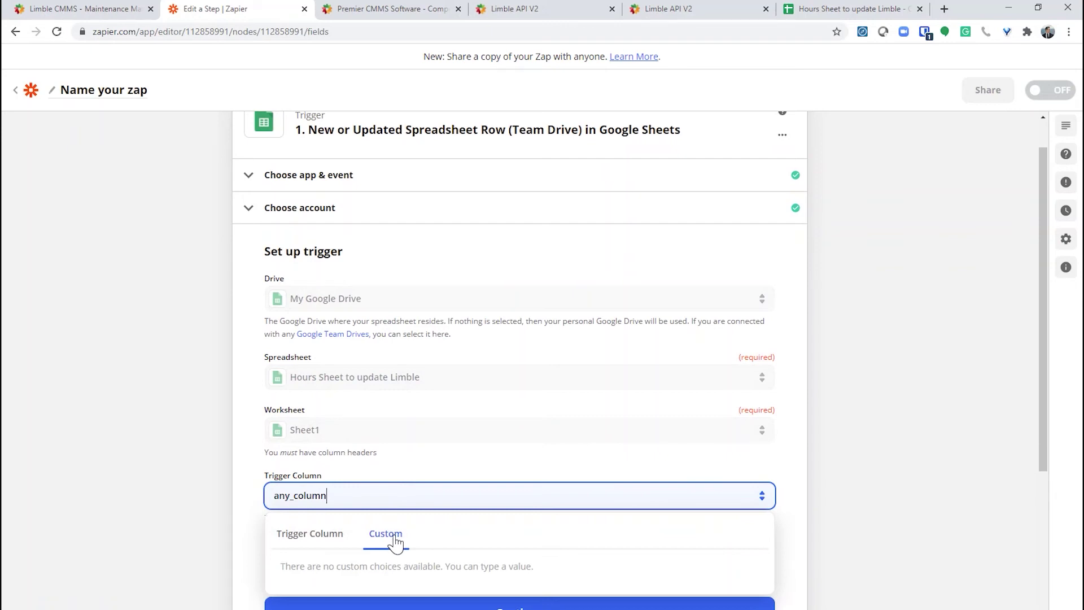
pyautogui.click(847, 9)
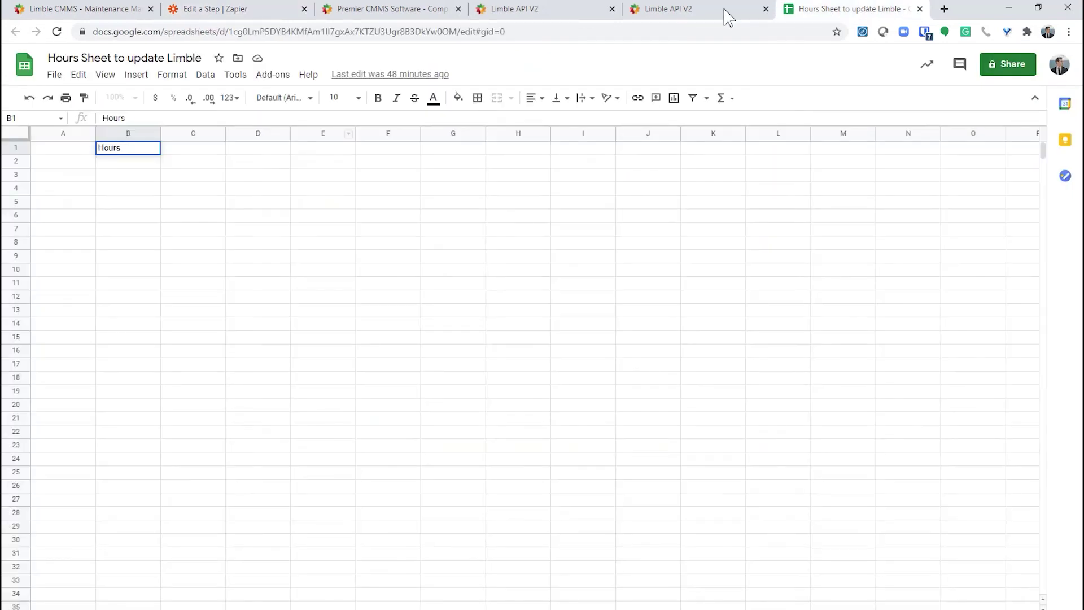
pyautogui.click(235, 244)
pyautogui.click(240, 15)
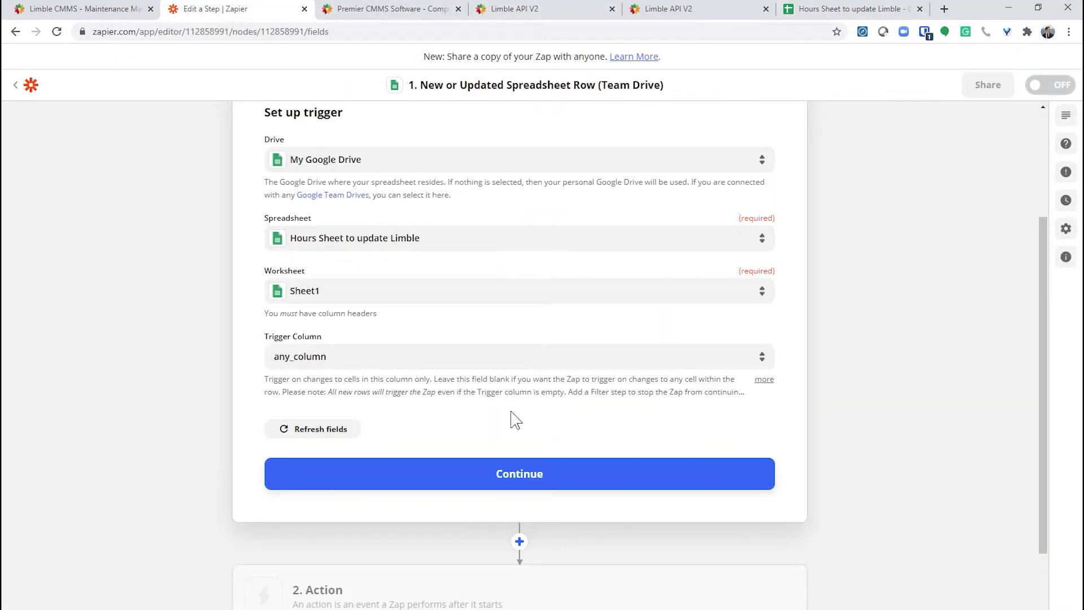
pyautogui.click(407, 360)
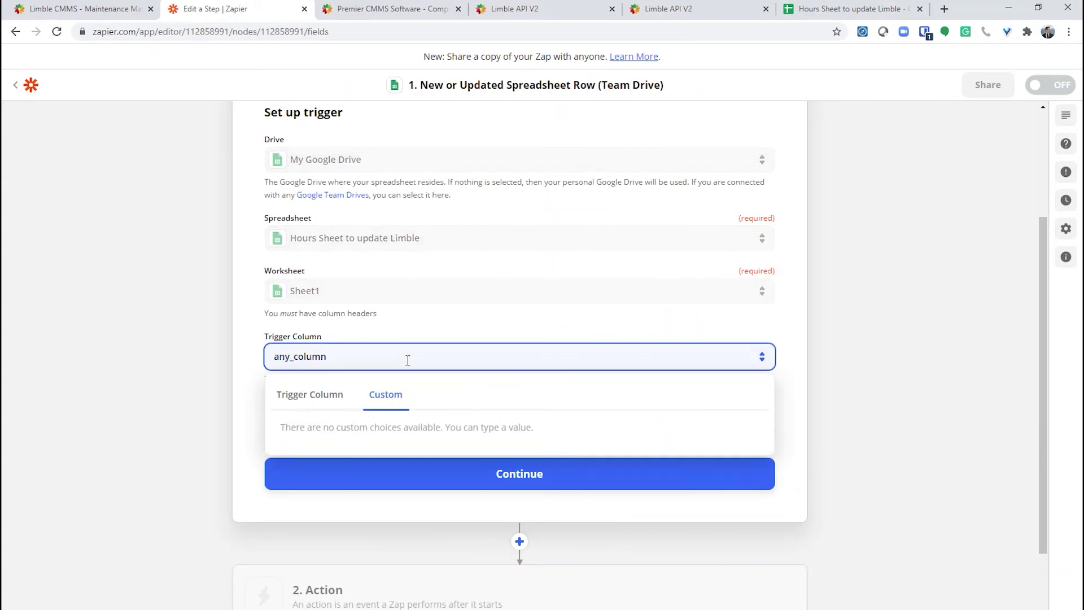
pyautogui.click(316, 395)
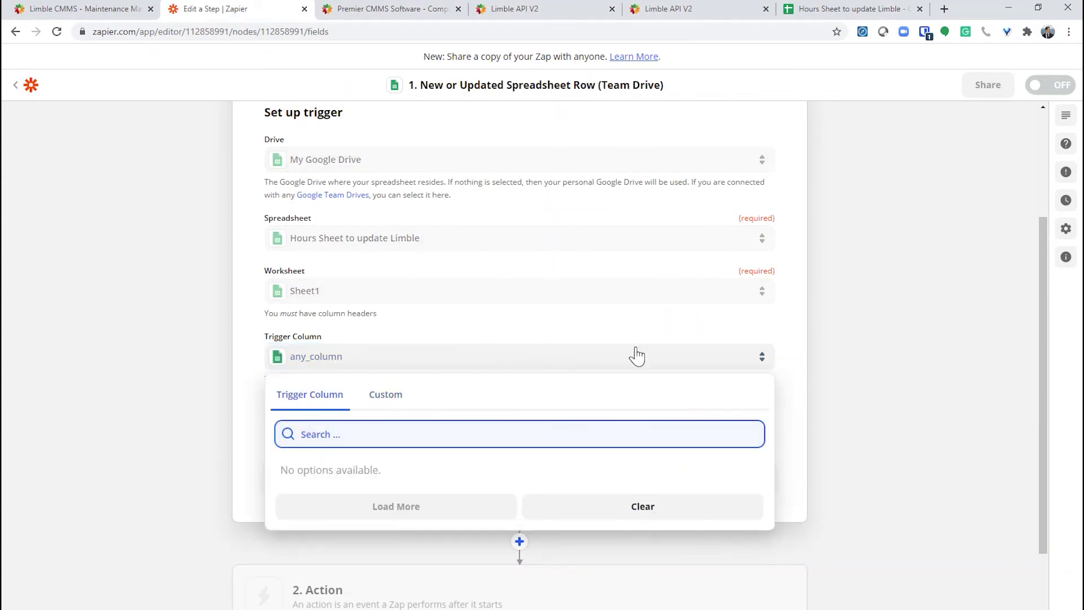
pyautogui.click(729, 339)
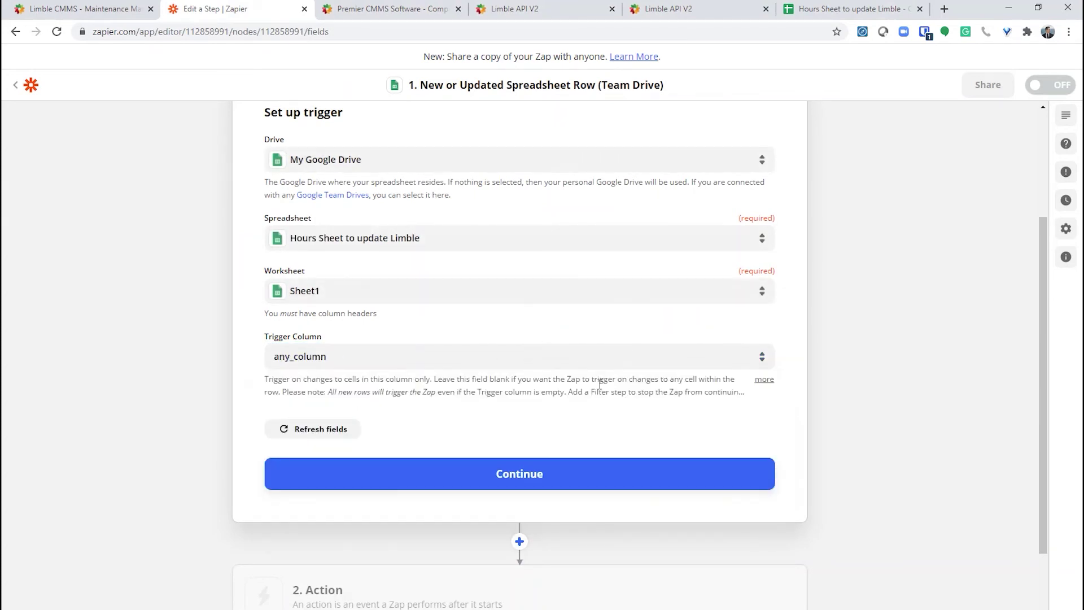
# Step: Continue to the trigger test and enter the test value 123 in cell B2
pyautogui.click(422, 473)
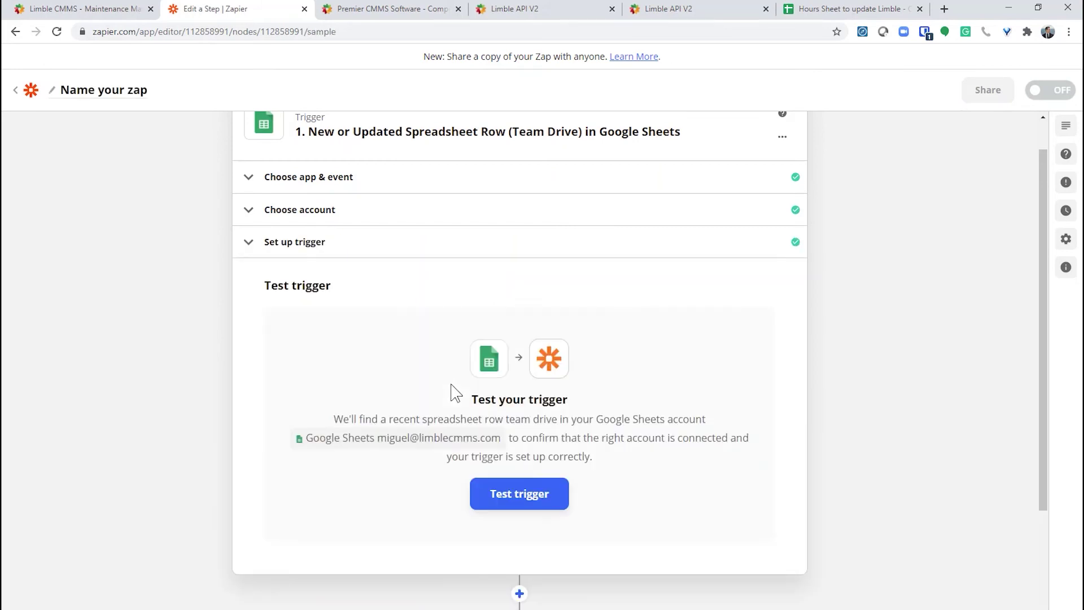
pyautogui.click(847, 9)
pyautogui.click(136, 163)
pyautogui.write('123')
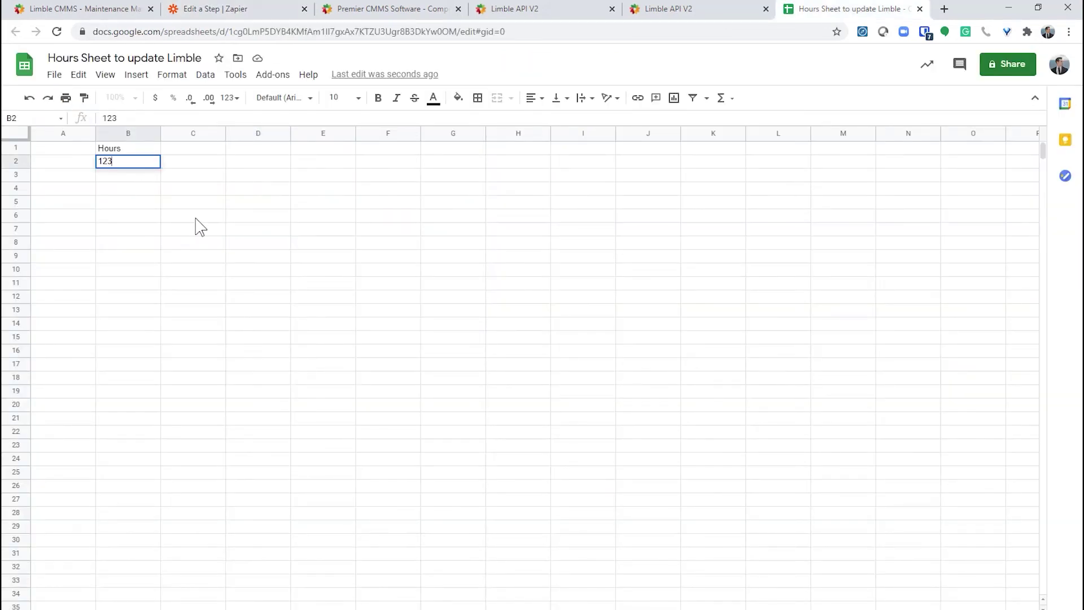
pyautogui.click(195, 218)
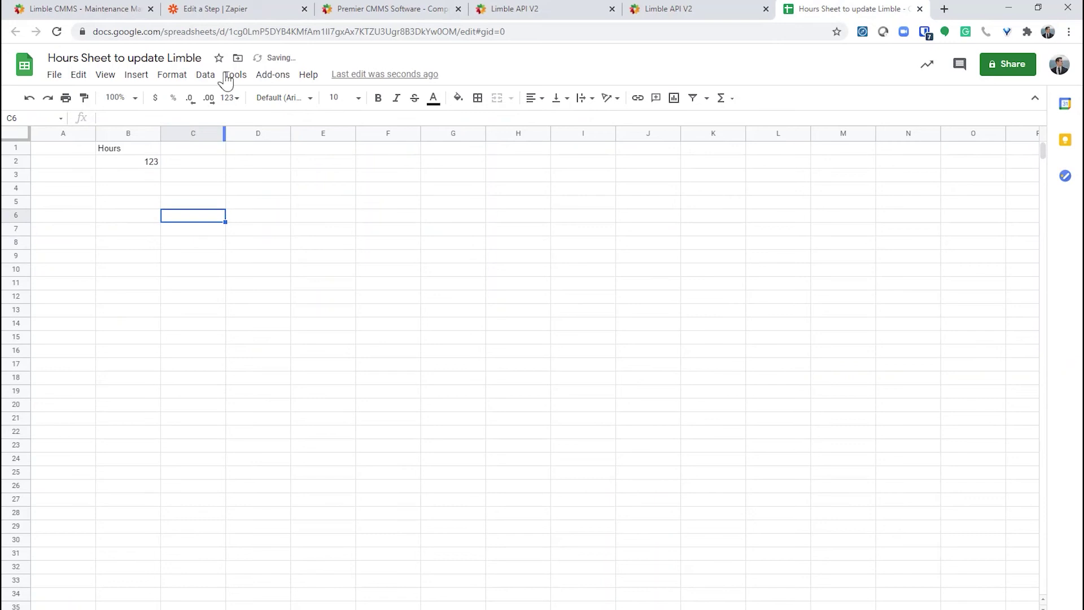
pyautogui.click(246, 9)
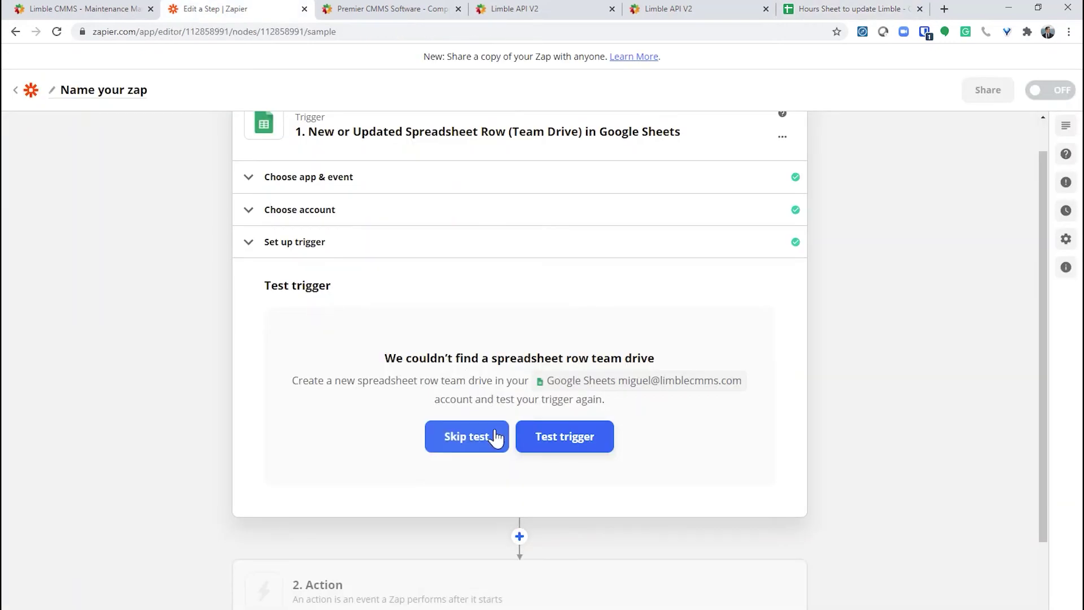
# Step: Retest the trigger, confirm it finds row 2 with 123 in column B, and continue
pyautogui.click(526, 439)
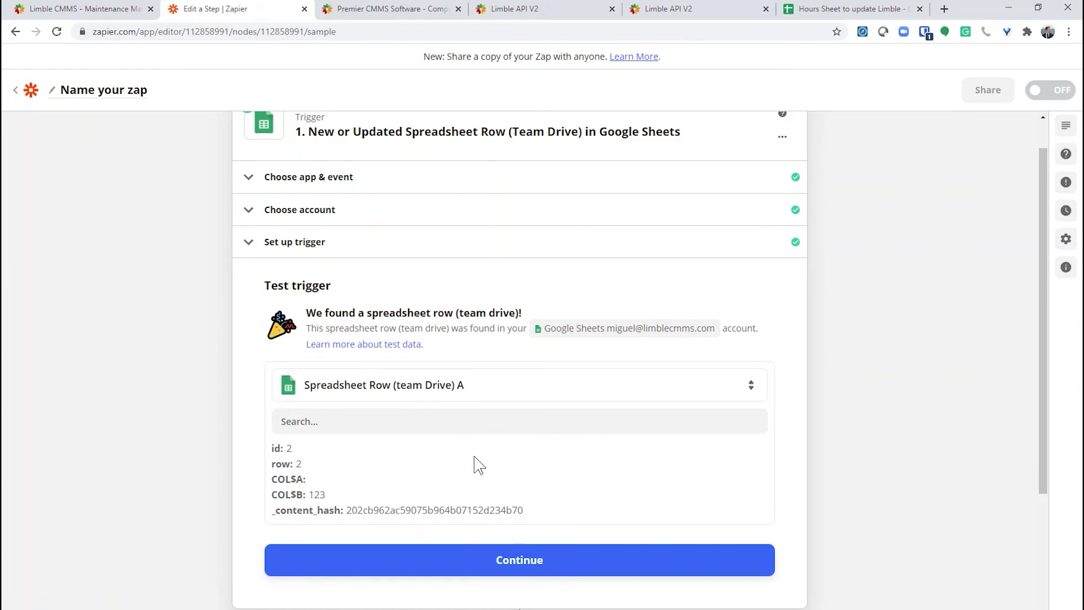
pyautogui.scroll(-4, 474, 464)
pyautogui.click(582, 339)
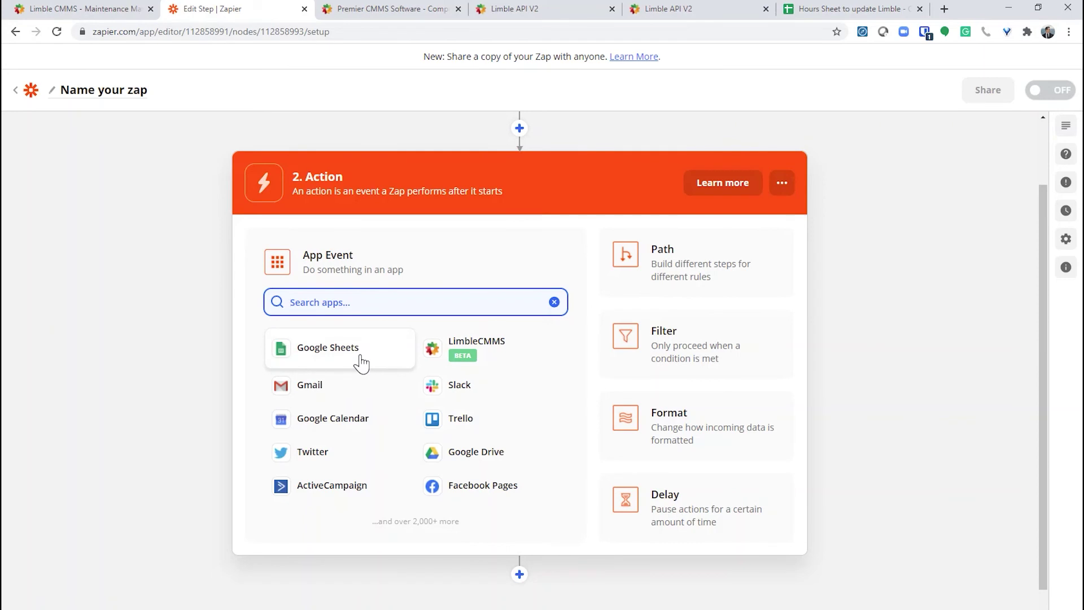
# Step: Choose LimbleCMMS with the Update Field event for the action
pyautogui.click(434, 361)
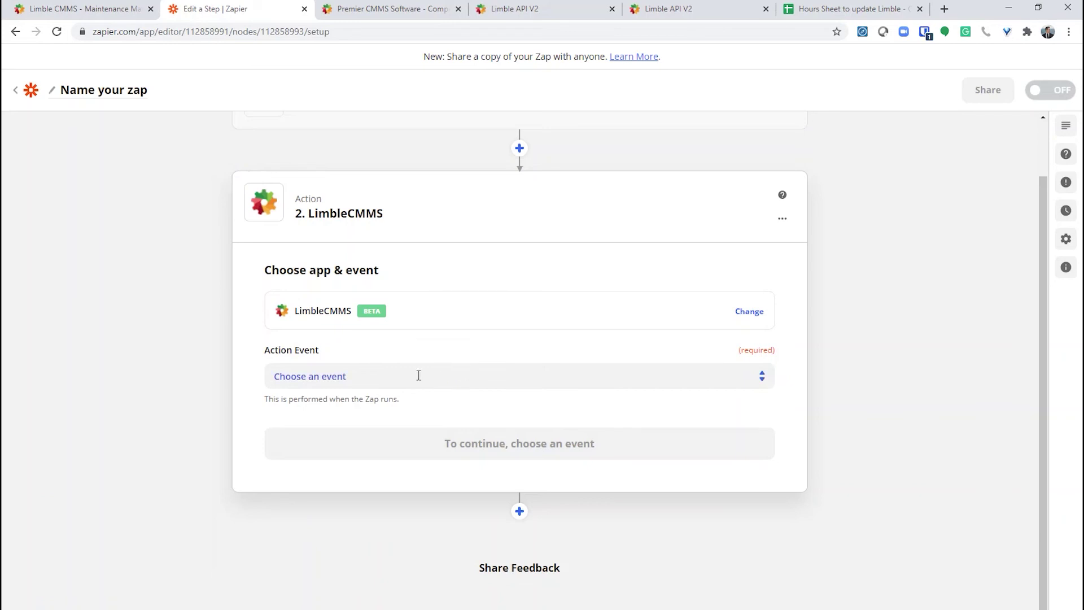
pyautogui.click(361, 376)
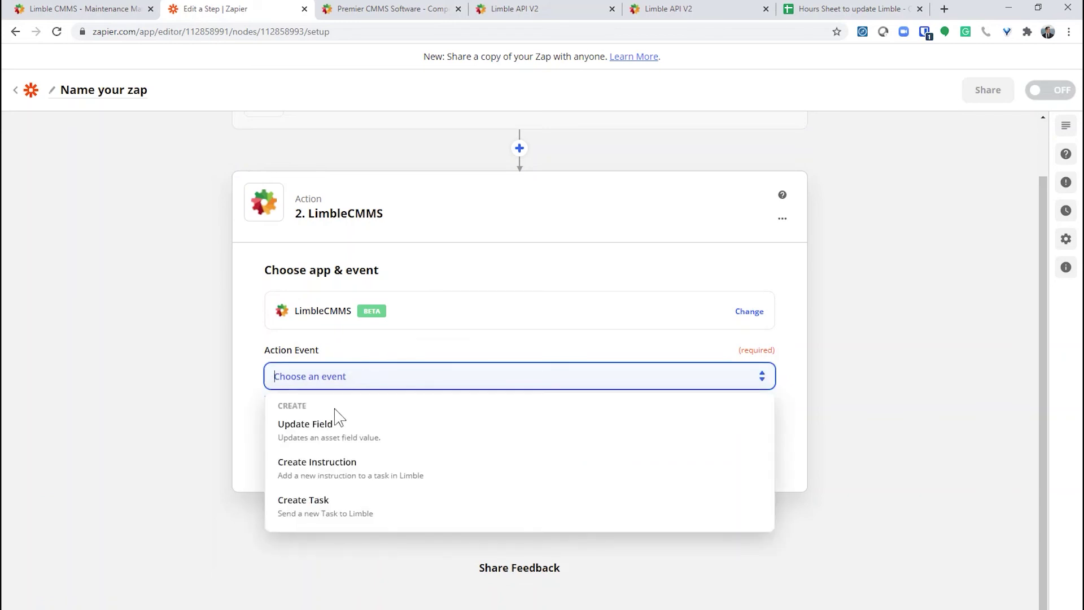
pyautogui.click(310, 428)
pyautogui.click(484, 443)
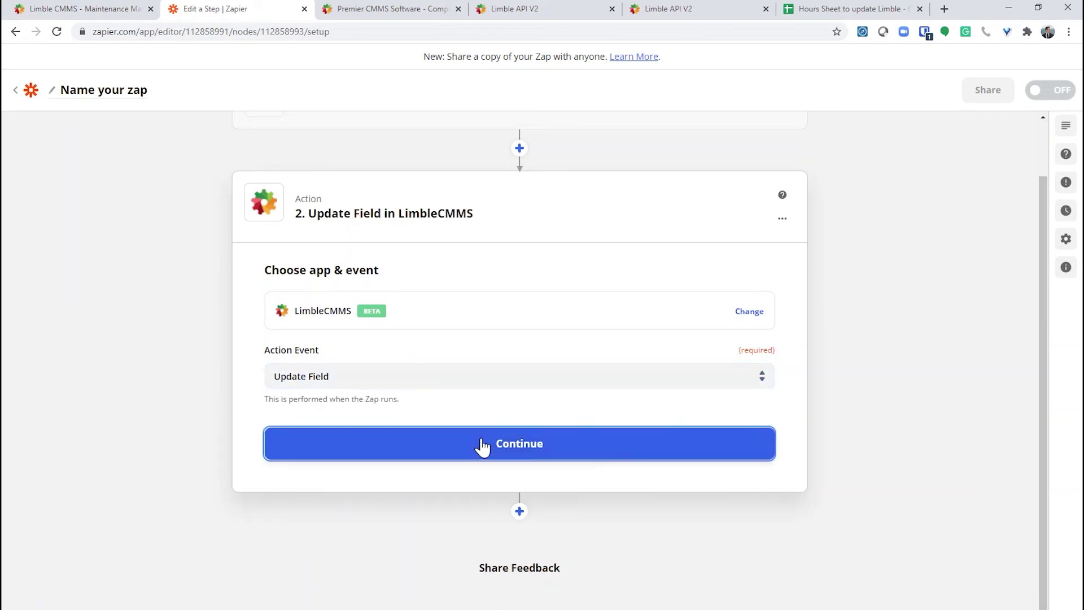
# Step: Connect the existing LimbleCMMS account and continue to action setup
pyautogui.click(351, 387)
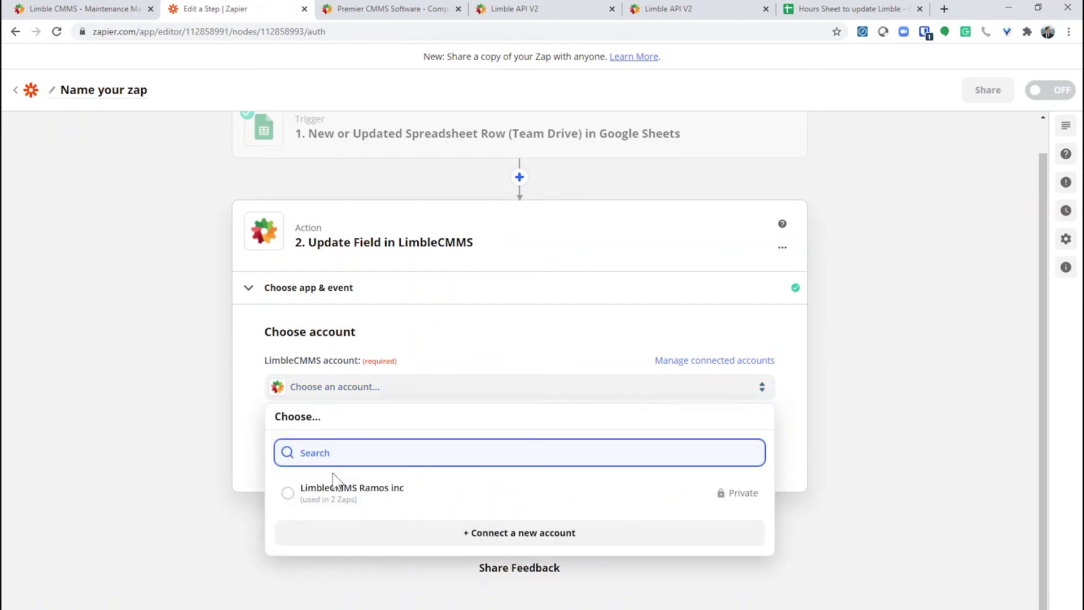
pyautogui.click(292, 503)
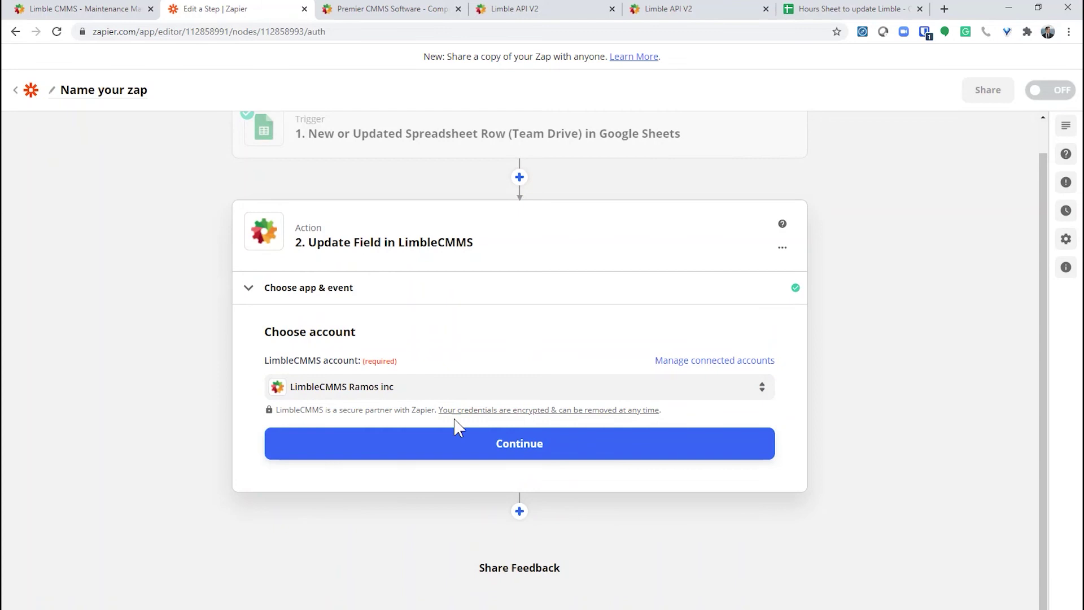
pyautogui.click(497, 455)
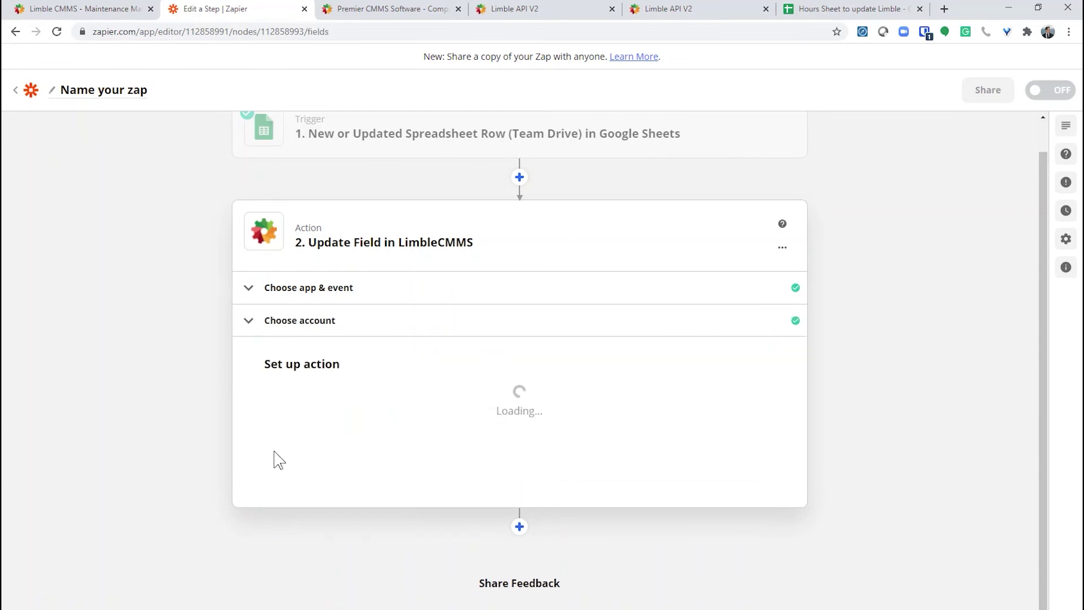
# Step: Target the Hour Meter field of asset Forklift - 001 at location test
pyautogui.click(343, 418)
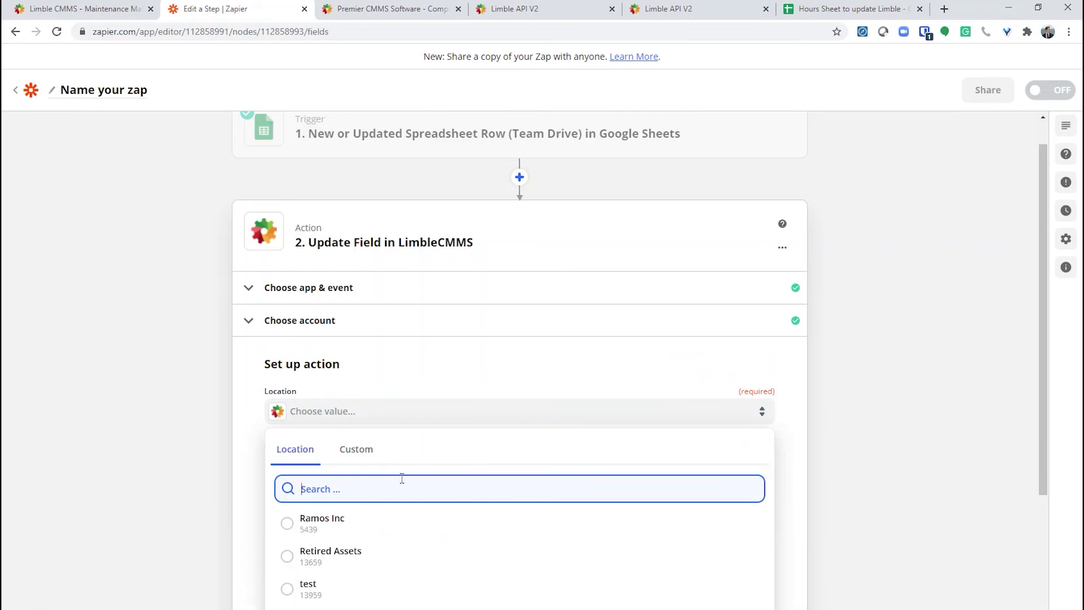
pyautogui.click(302, 587)
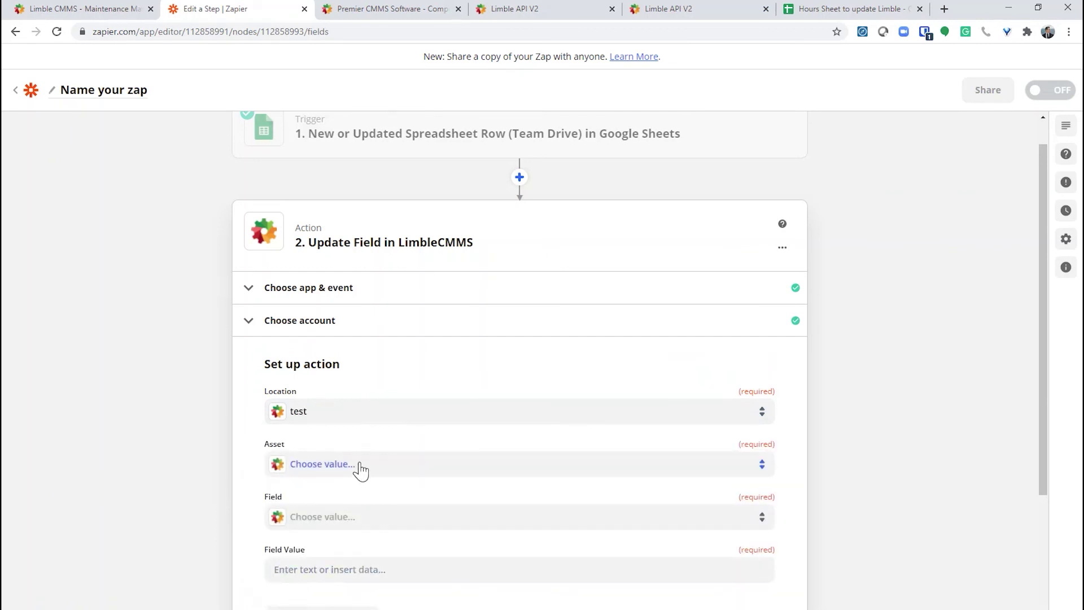
pyautogui.click(337, 464)
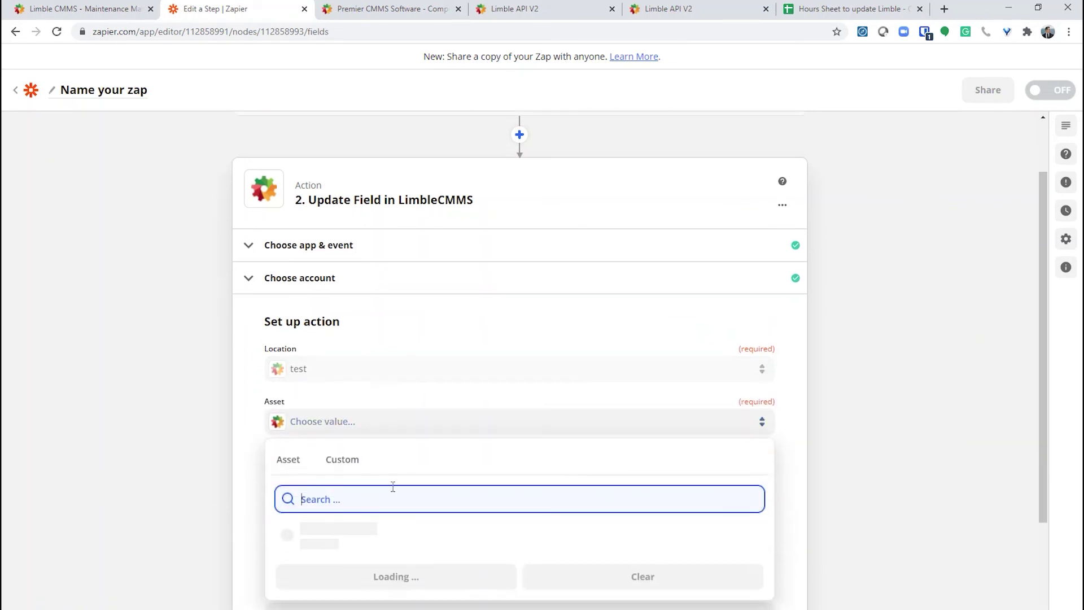
pyautogui.click(300, 534)
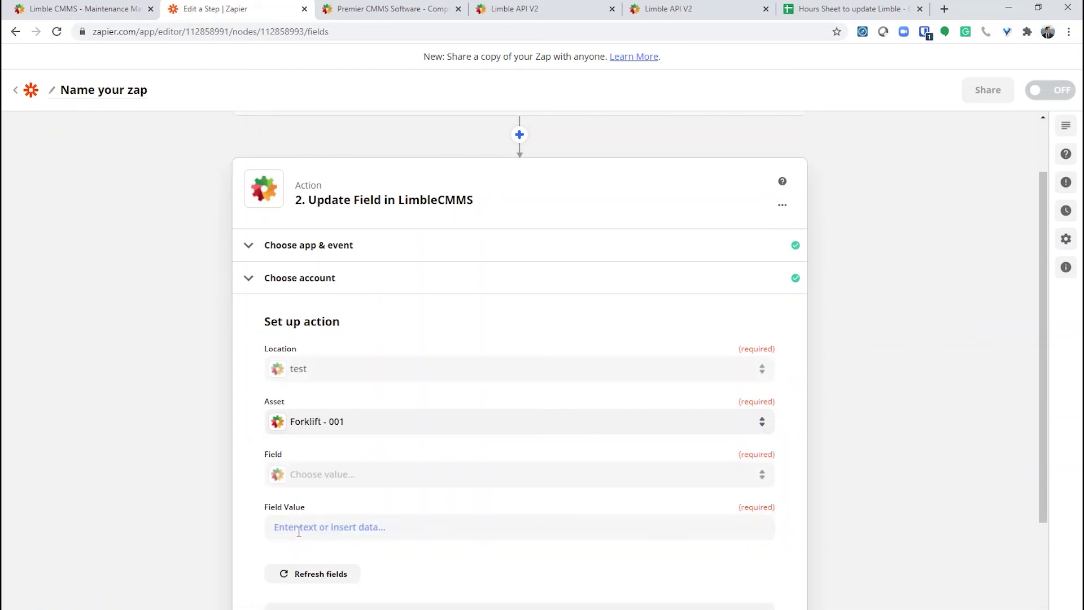
pyautogui.click(329, 483)
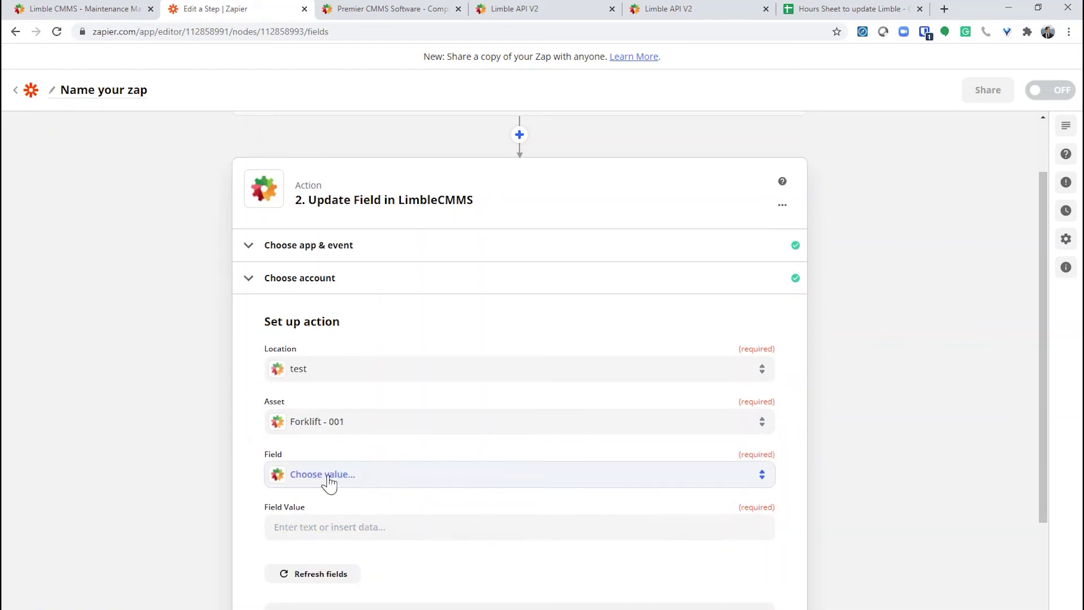
pyautogui.click(298, 497)
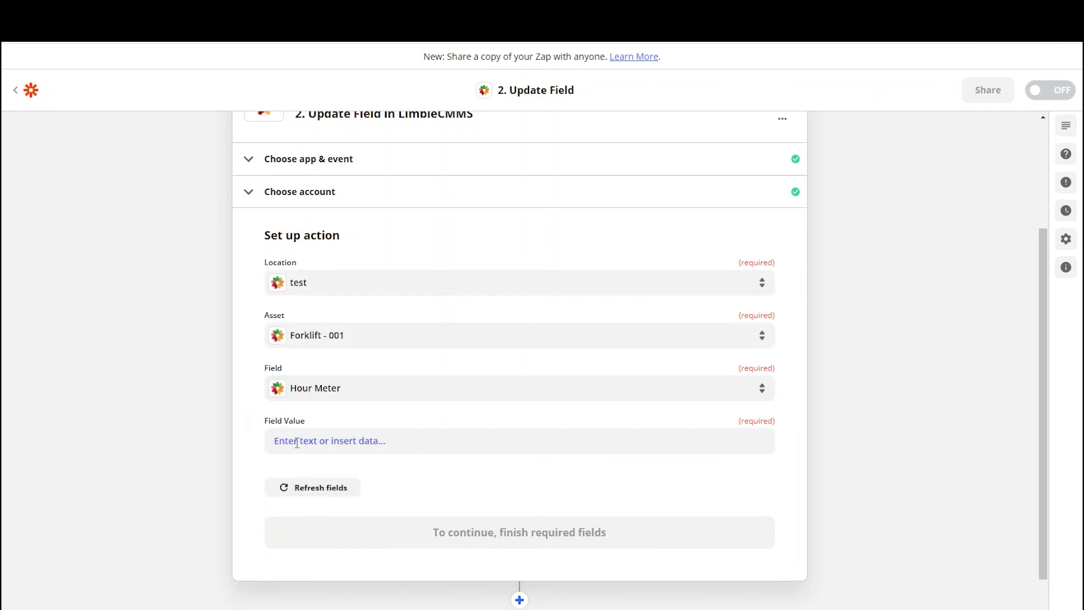
# Step: Map the sheet's 1. Hours value into Field Value and continue to testing
pyautogui.click(334, 441)
pyautogui.scroll(-2, 358, 500)
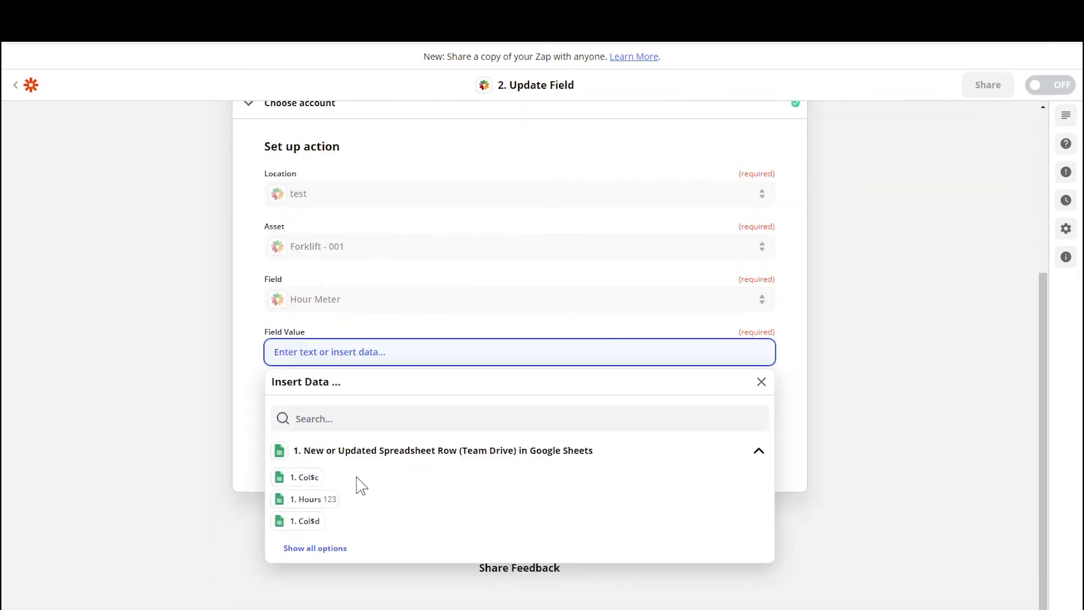
pyautogui.click(299, 500)
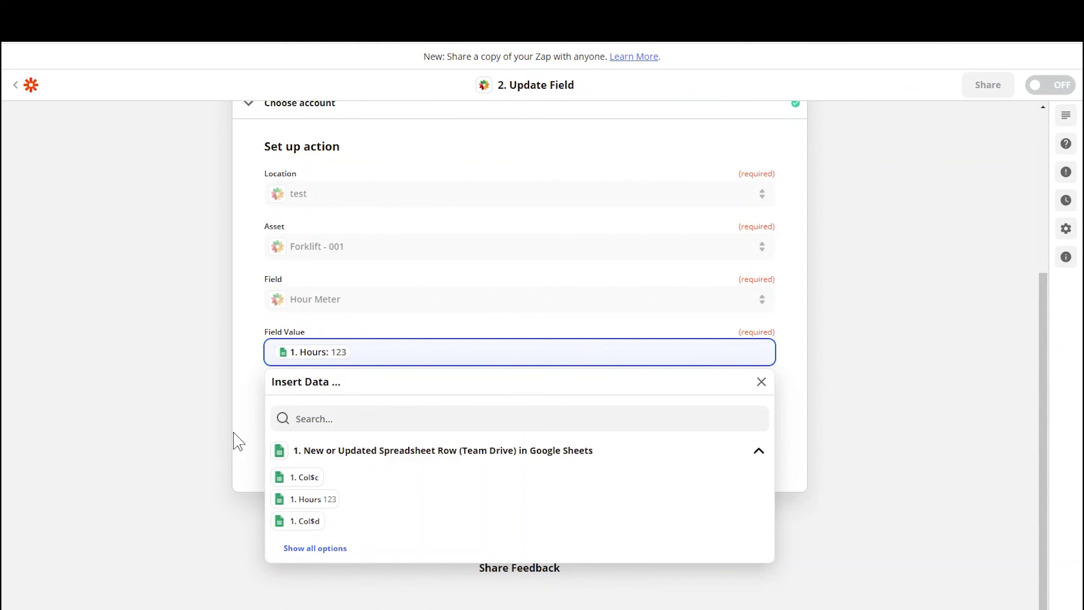
pyautogui.click(250, 435)
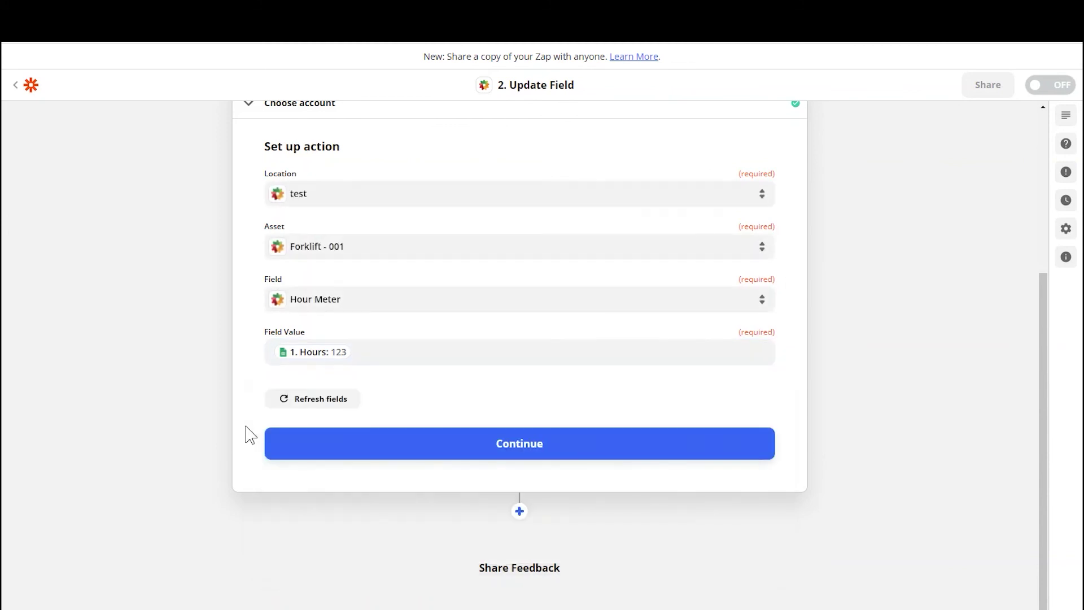
pyautogui.click(424, 446)
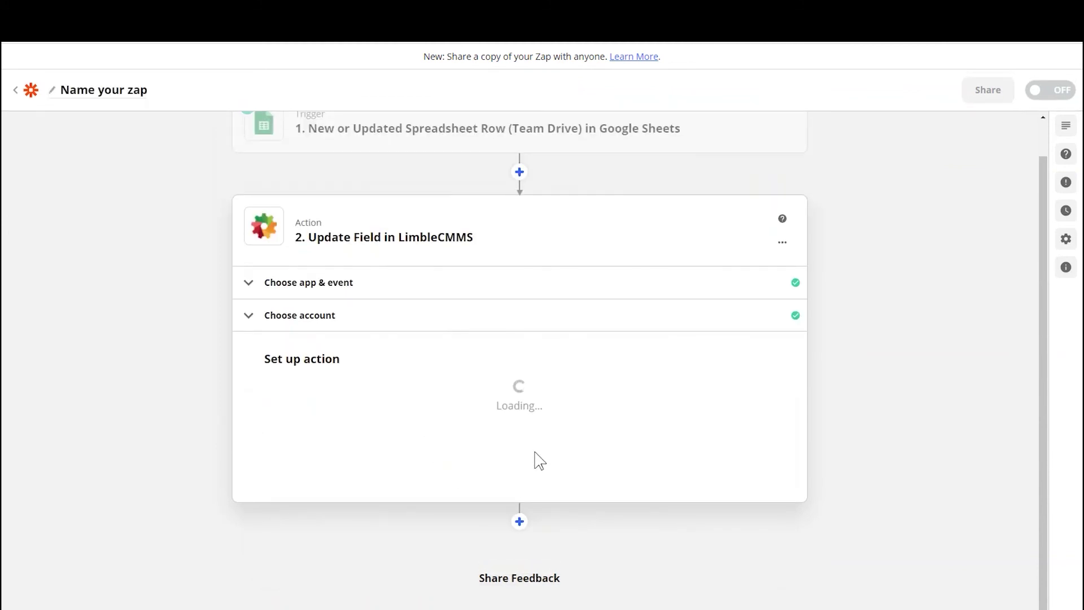
# Step: Test the LimbleCMMS action so 123 reaches the Hour Meter field, then turn the zap on
pyautogui.scroll(-3, 561, 450)
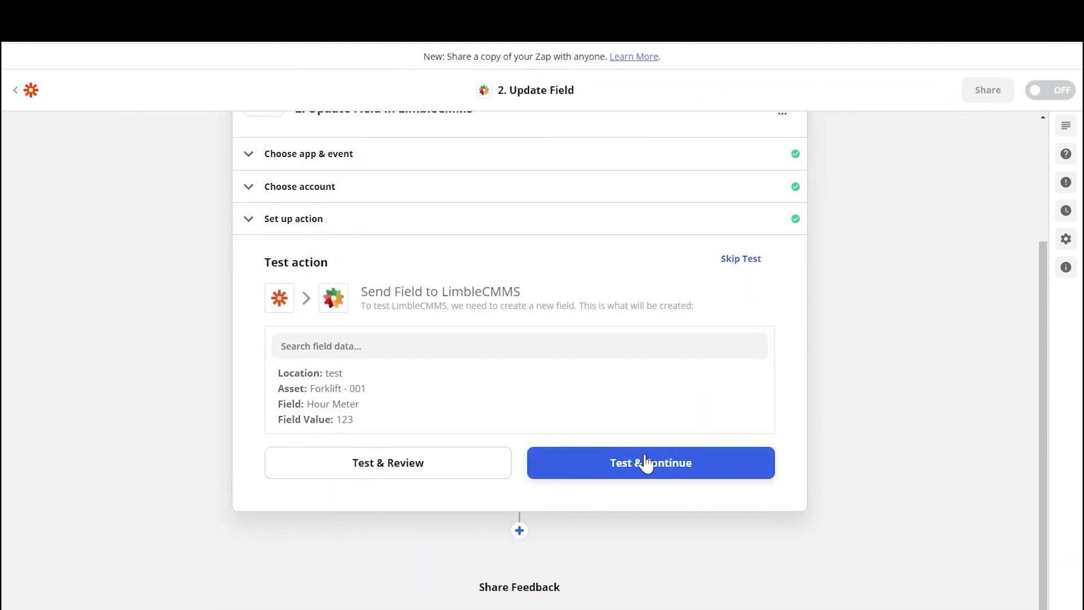
pyautogui.click(648, 465)
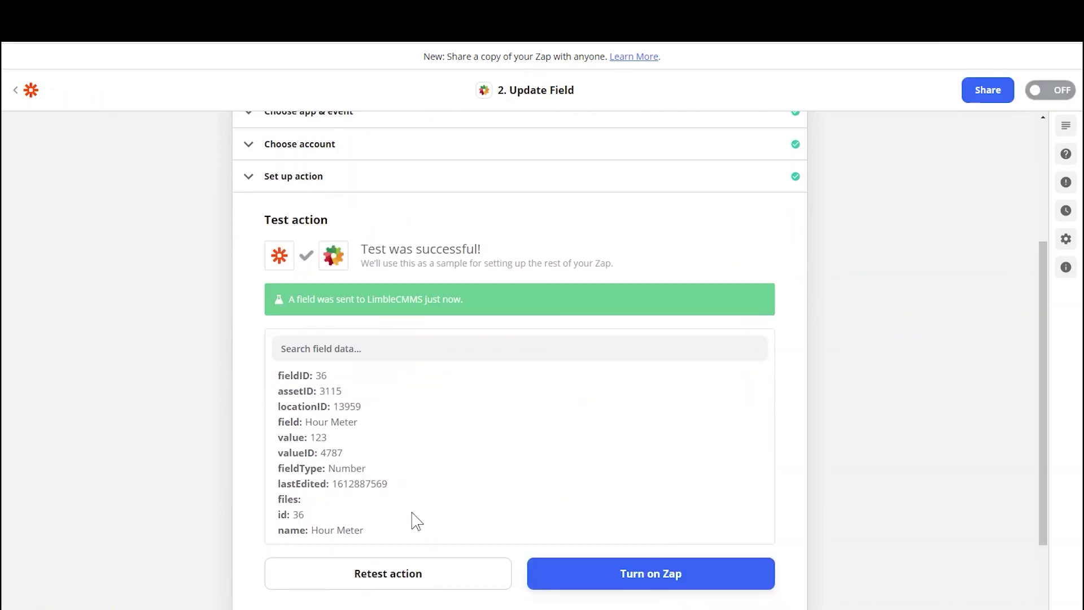
pyautogui.scroll(-2, 576, 531)
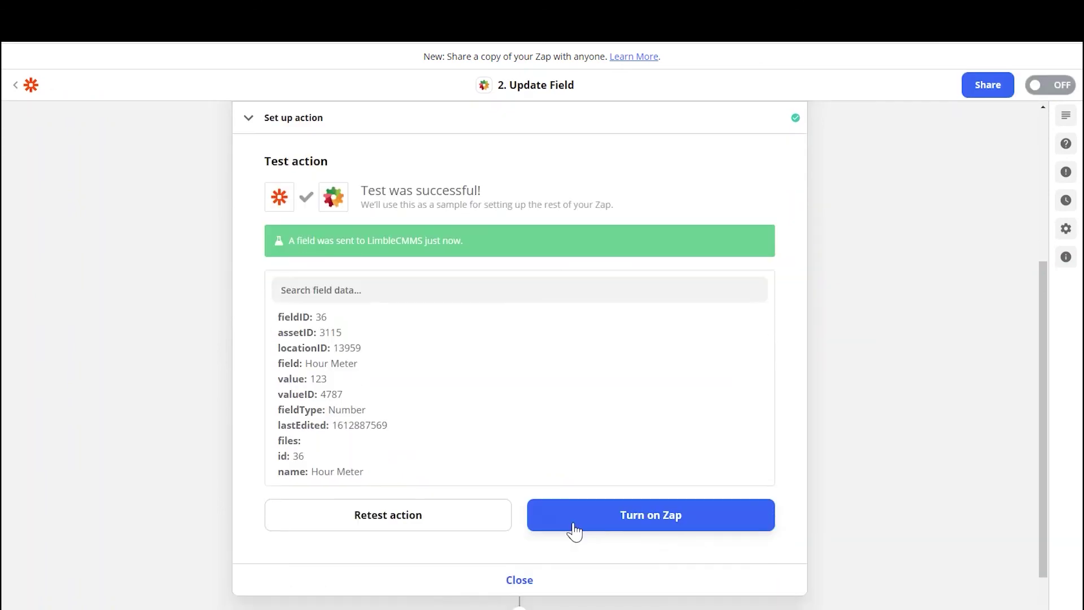
pyautogui.click(610, 491)
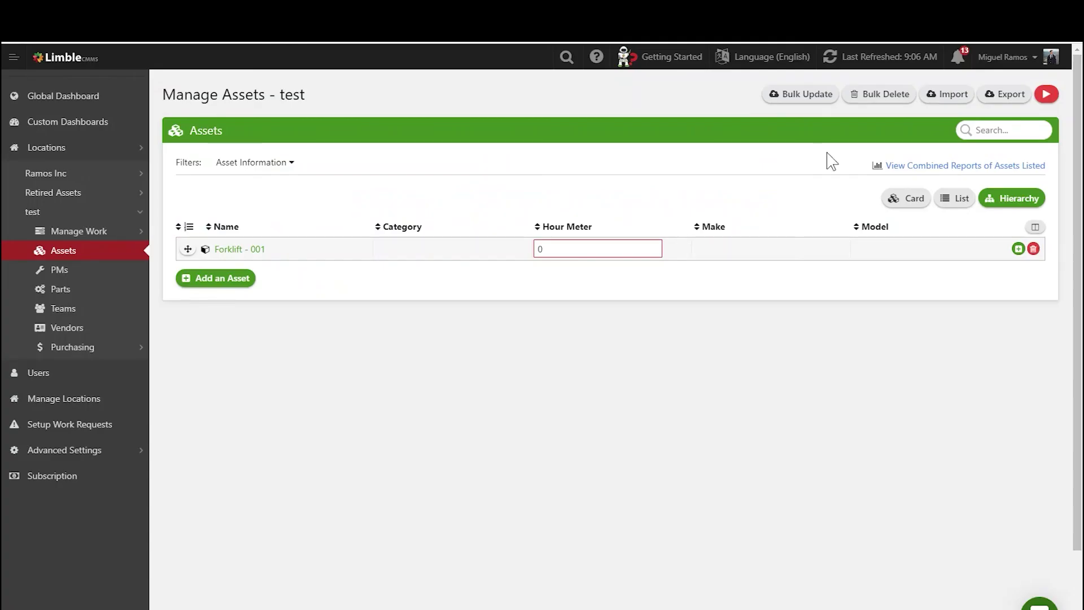
# Step: Refresh Limble assets to confirm Forklift - 001 reads 123, then enter 126 in sheet cell B3
pyautogui.click(864, 57)
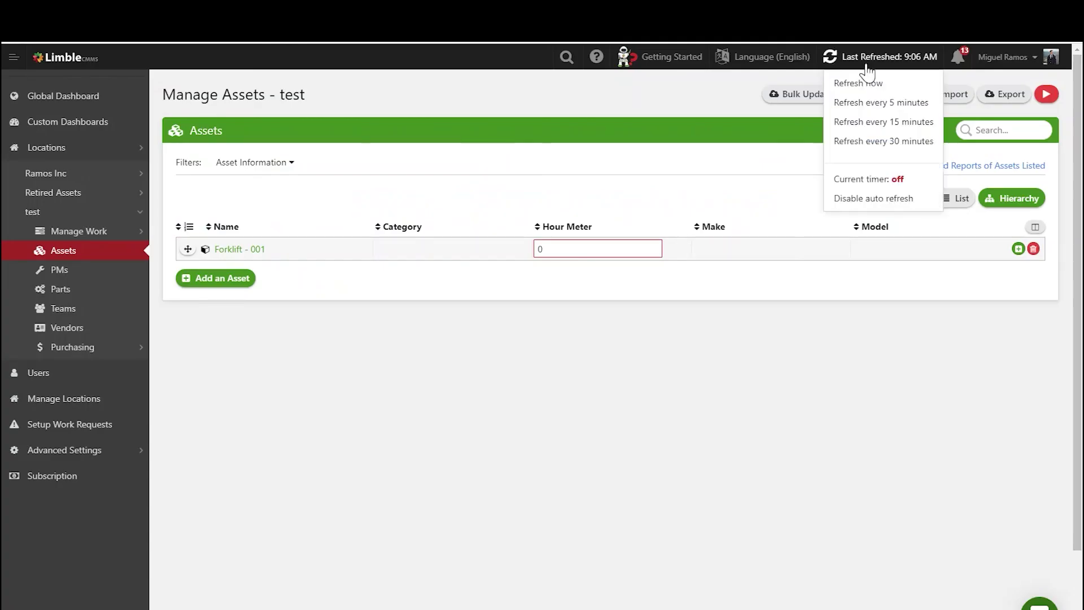
pyautogui.click(861, 80)
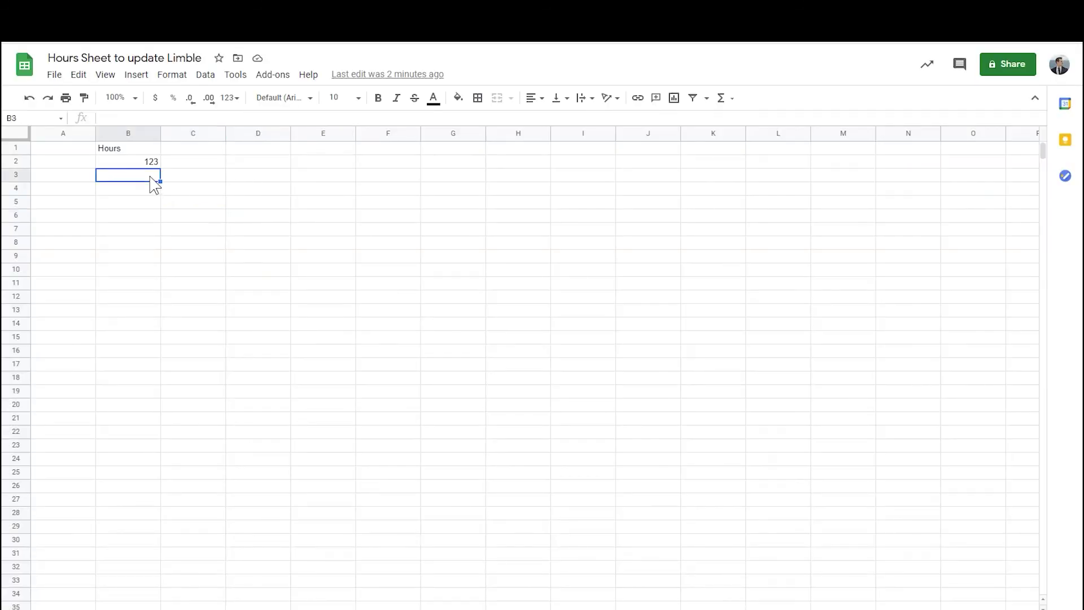
pyautogui.write('126')
pyautogui.click(243, 269)
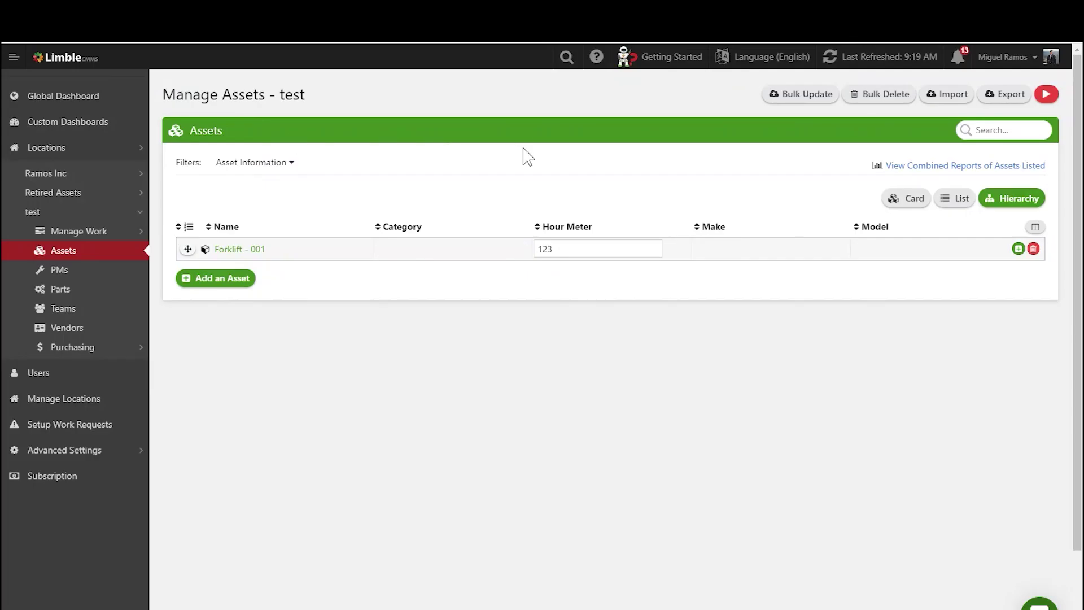
pyautogui.click(884, 56)
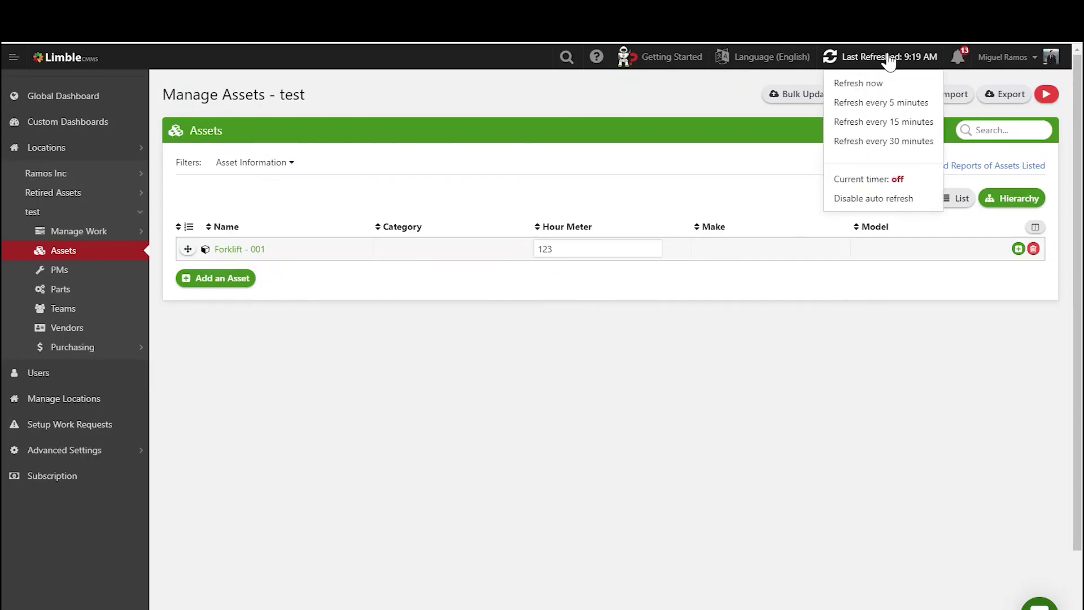
pyautogui.click(886, 83)
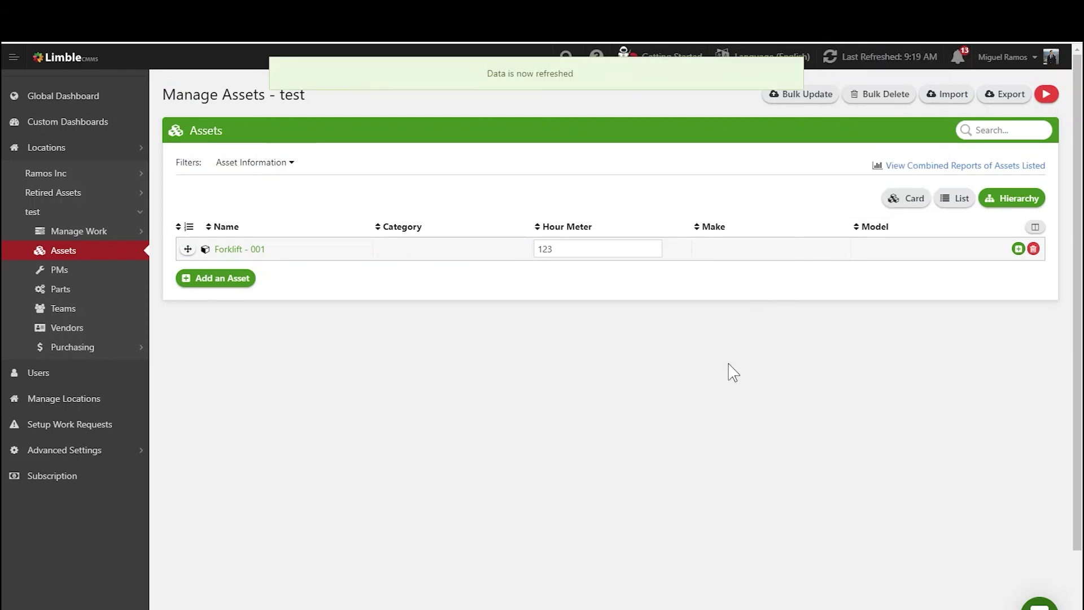